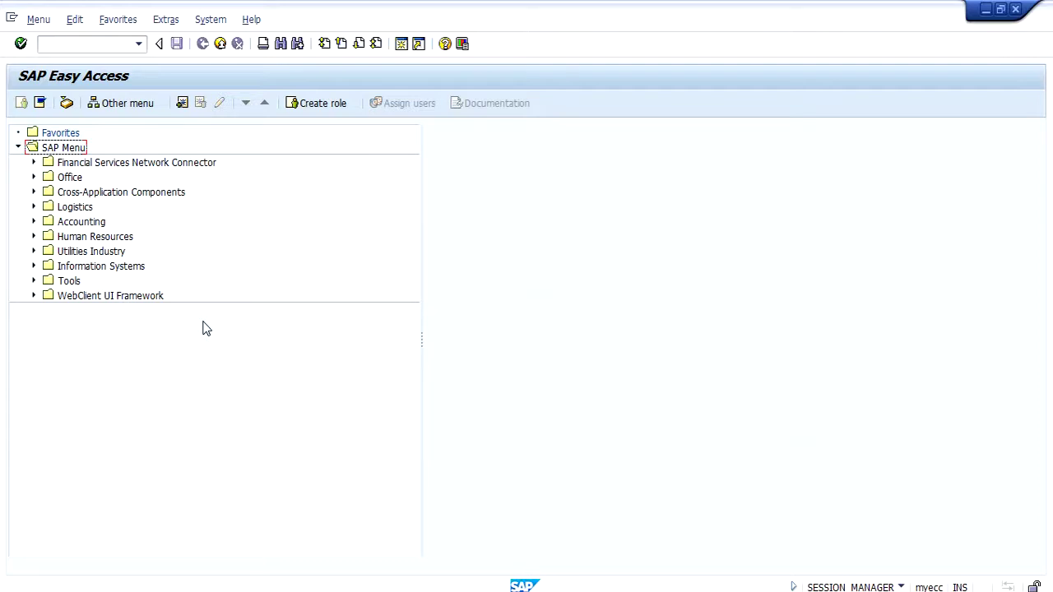
# Start transaction MM01 to create a material with industry sector M (Mechanical Engineering) and material type ZRAW
pyautogui.click(60, 46)
pyautogui.write('mm01')
pyautogui.press('Return')
pyautogui.press('Tab')
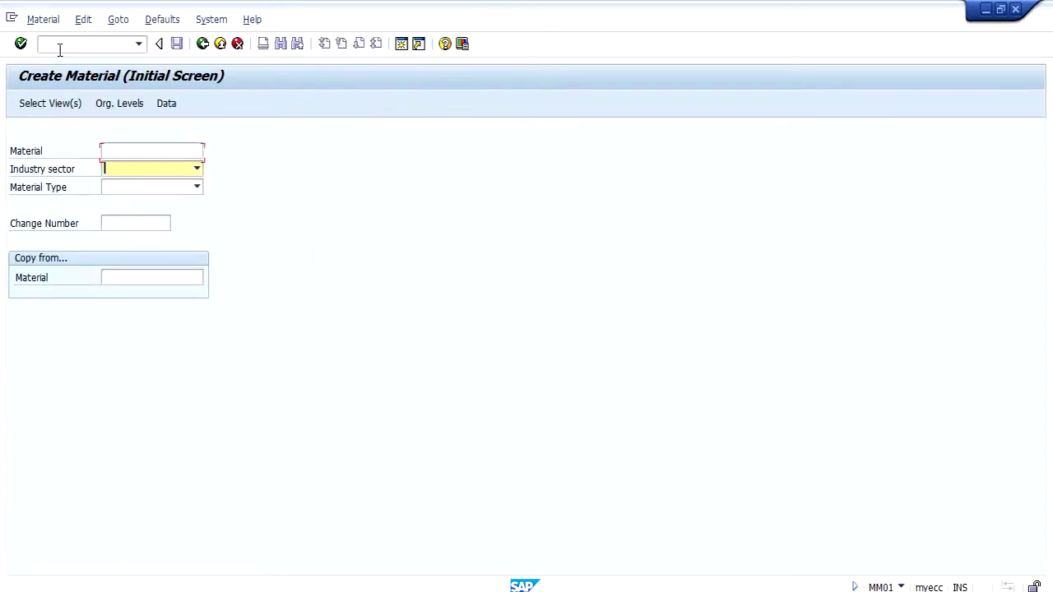
pyautogui.press('m')
pyautogui.press('Tab')
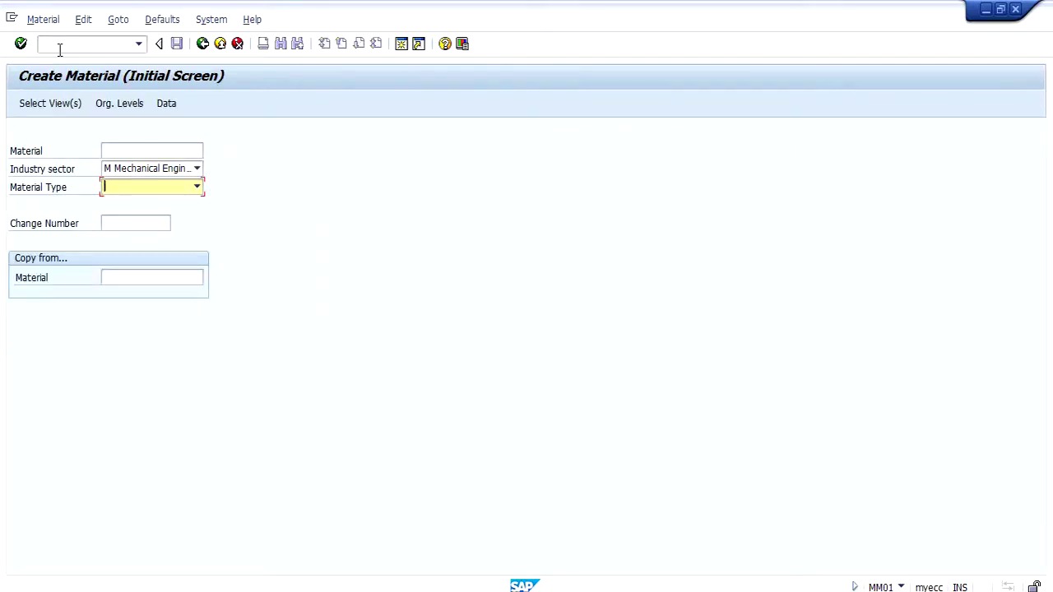
pyautogui.write('zrefr')
pyautogui.write('w')
pyautogui.write('zraw')
pyautogui.press('Return')
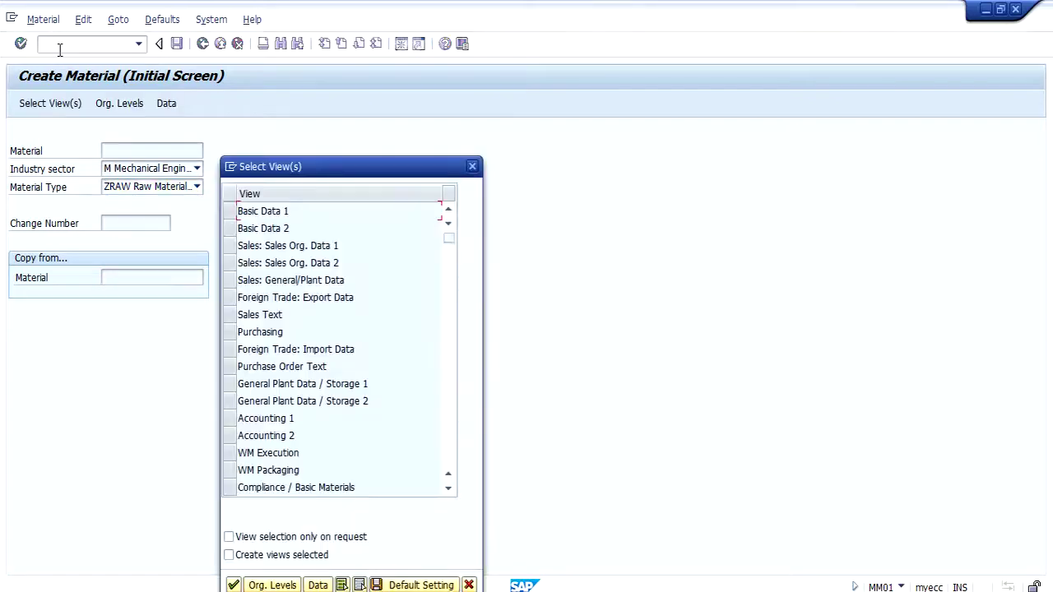
# Select the views Basic Data 1, Purchasing, General Plant Data / Storage 1 and Accounting 1 for the new material
pyautogui.click(228, 211)
pyautogui.click(231, 333)
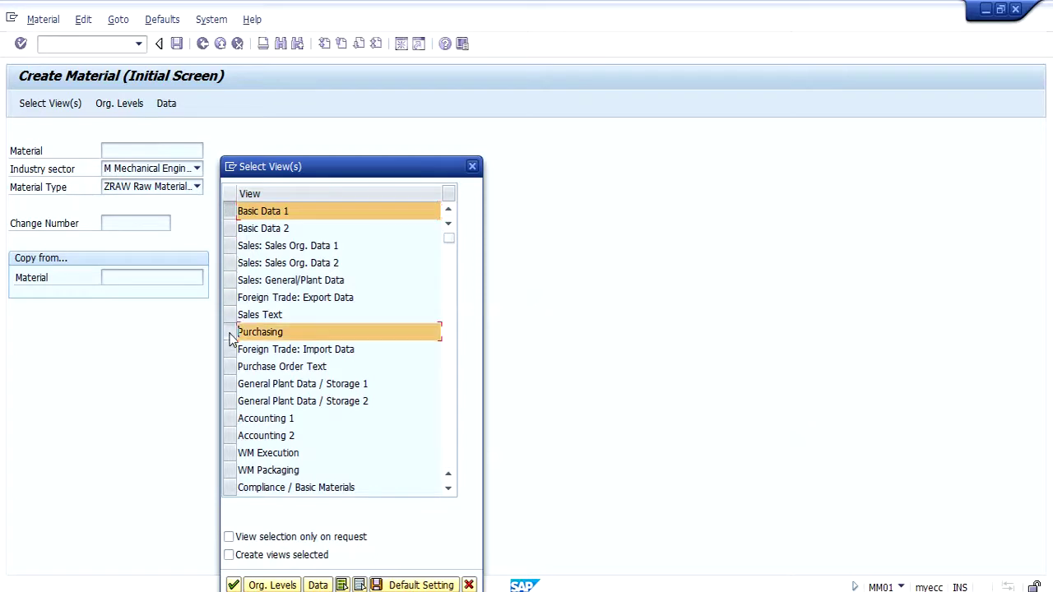
pyautogui.click(231, 384)
pyautogui.click(231, 419)
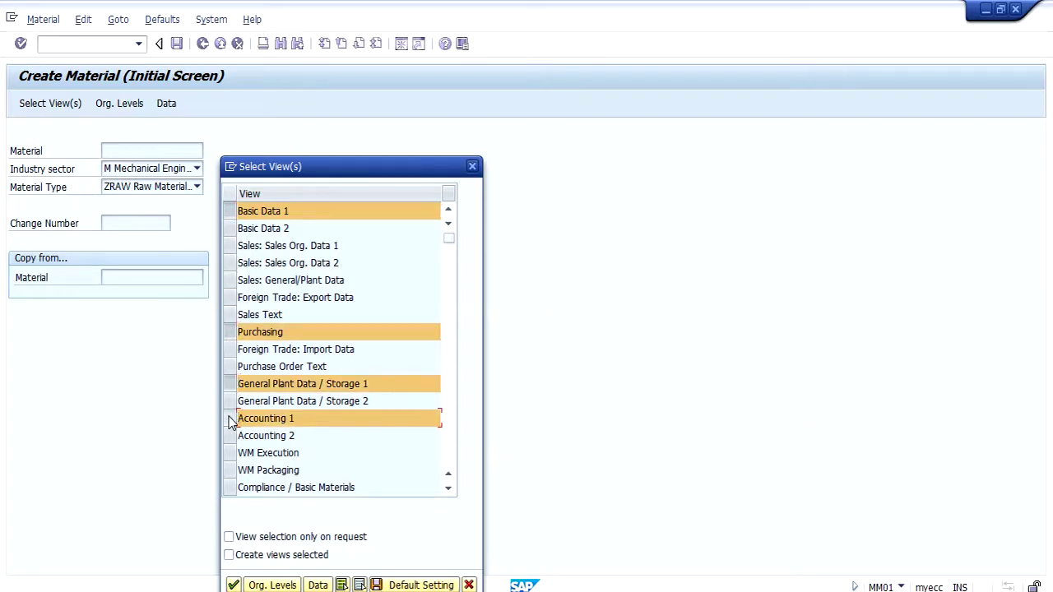
pyautogui.press('Return')
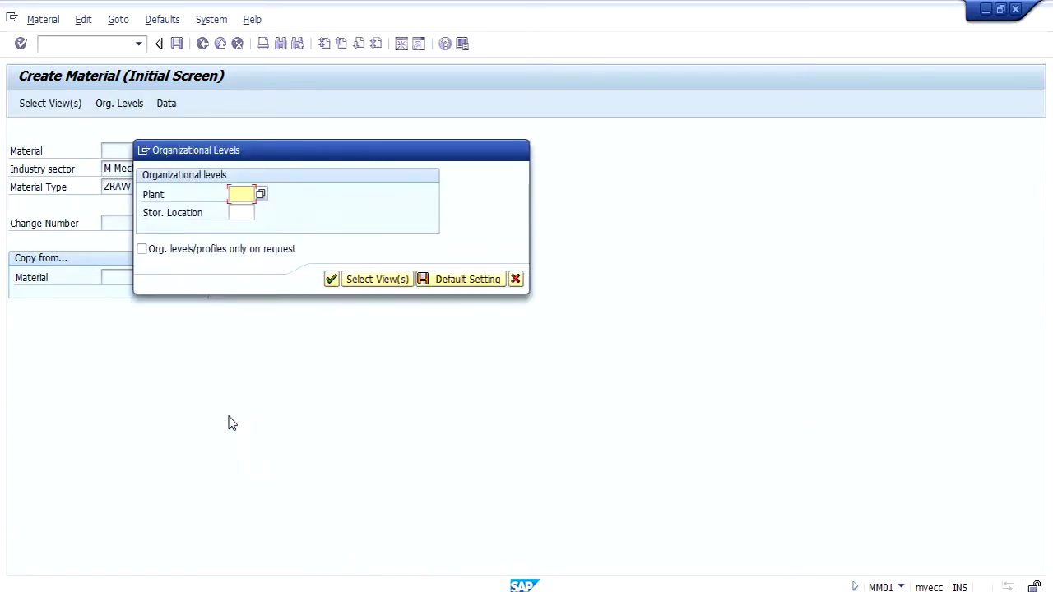
# Set the organizational levels to plant 3200 and storage location 0001
pyautogui.press('BackSpace')
pyautogui.press('Down')
pyautogui.press('Return')
pyautogui.press('Tab')
pyautogui.write('0001')
pyautogui.press('Return')
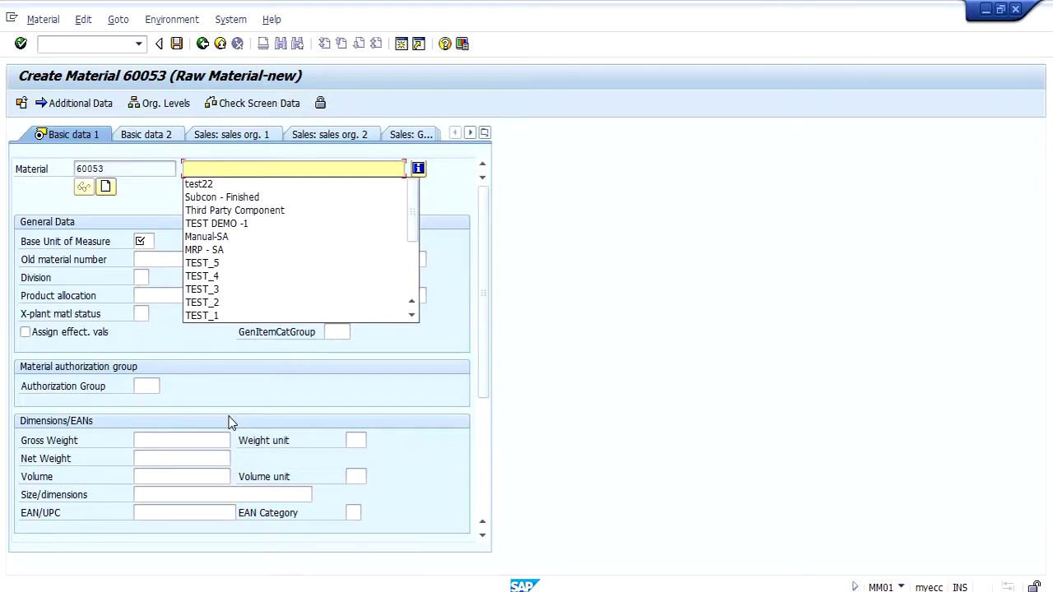
# Fill in the basic data with description test22, base unit of measure EA and material group 00001
pyautogui.press('Down')
pyautogui.press('Return')
pyautogui.press('Tab')
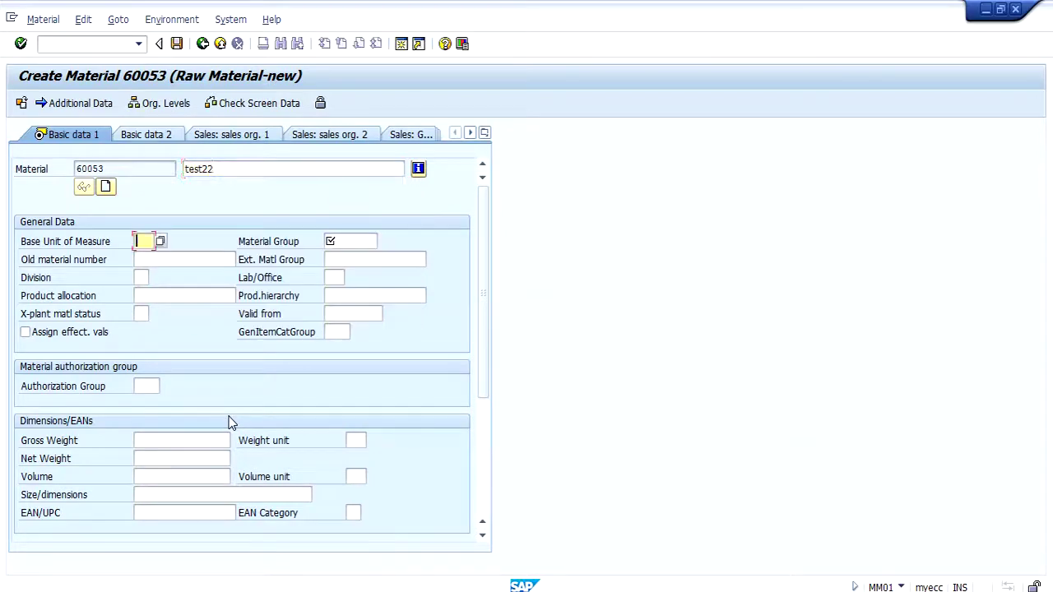
pyautogui.write('EA')
pyautogui.press('Tab')
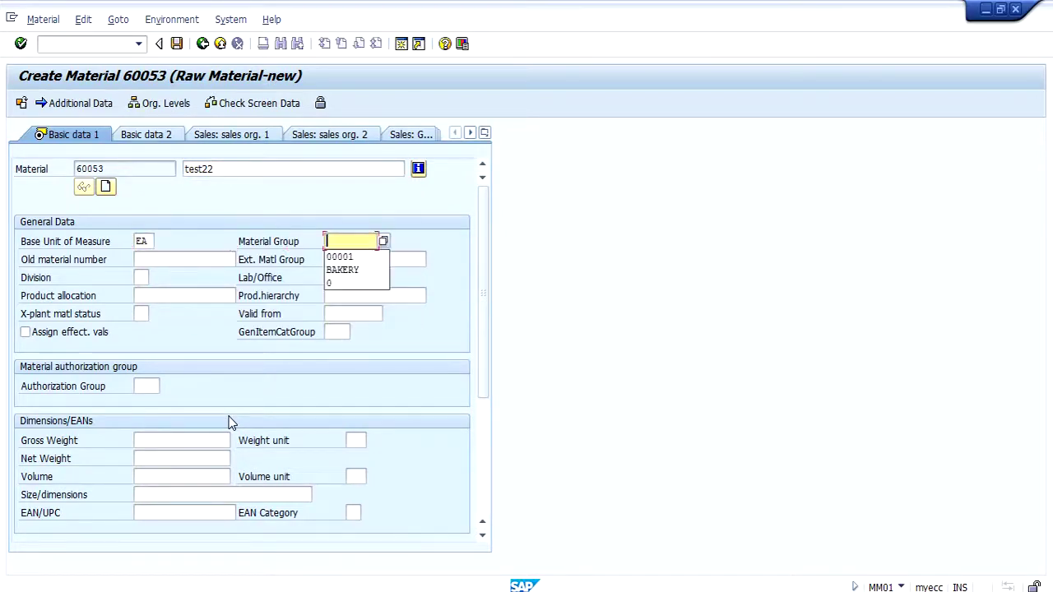
pyautogui.press('Down')
pyautogui.press('Return')
pyautogui.press('Return')
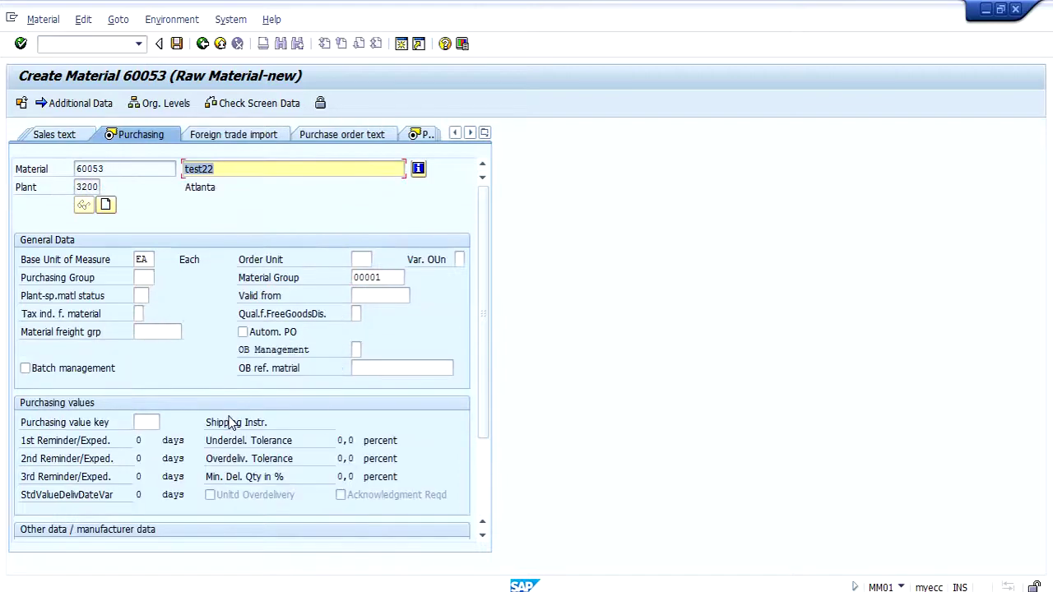
# Pass through the purchasing and plant data views unchanged and set valuation class 9900 in the Accounting 1 view
pyautogui.press('Return')
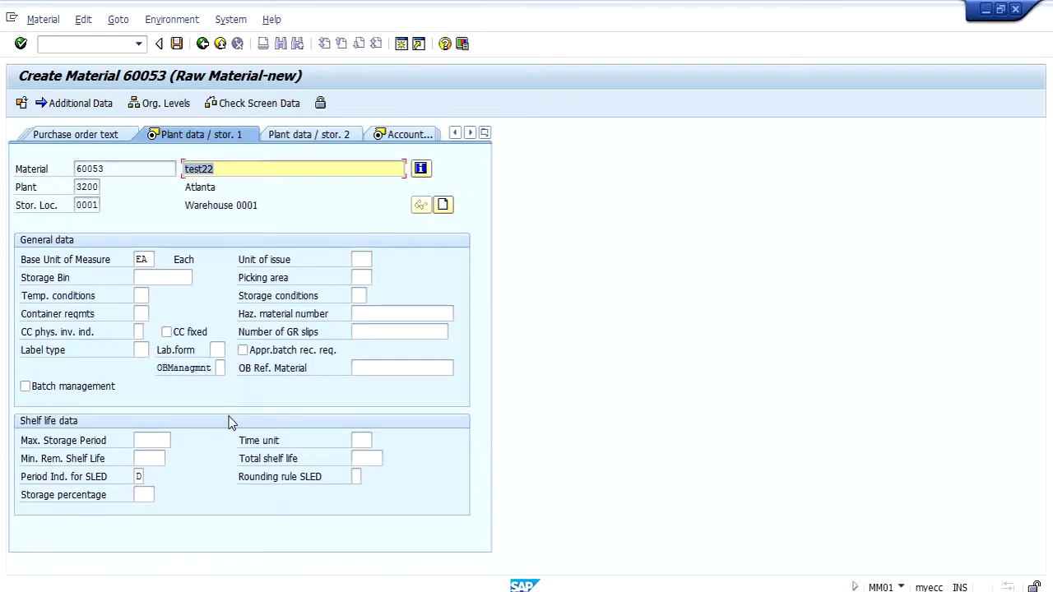
pyautogui.press('Return')
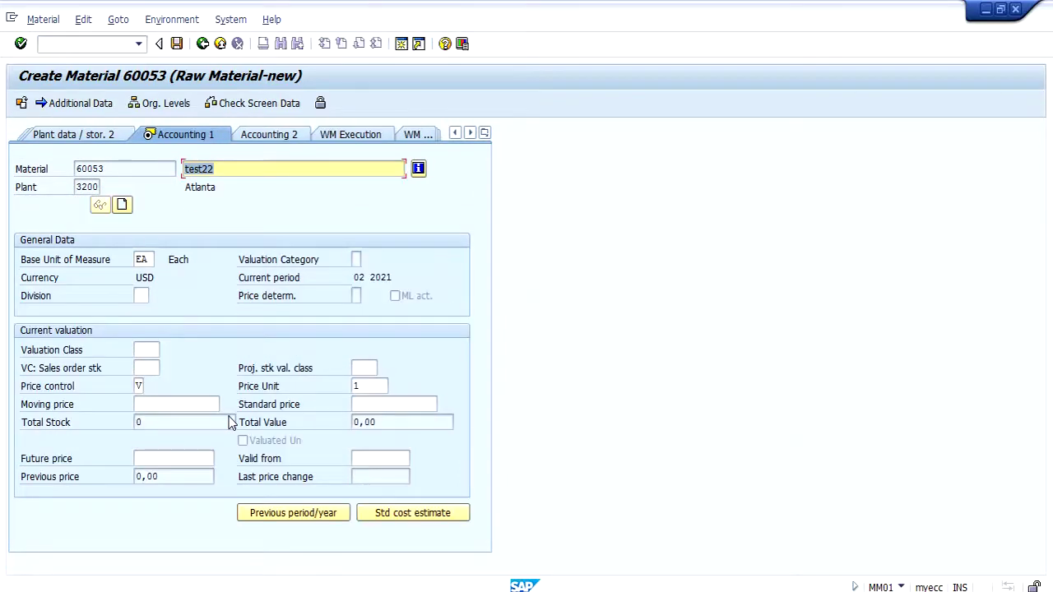
pyautogui.press('Tab')
pyautogui.press('Tab')
pyautogui.press('Tab')
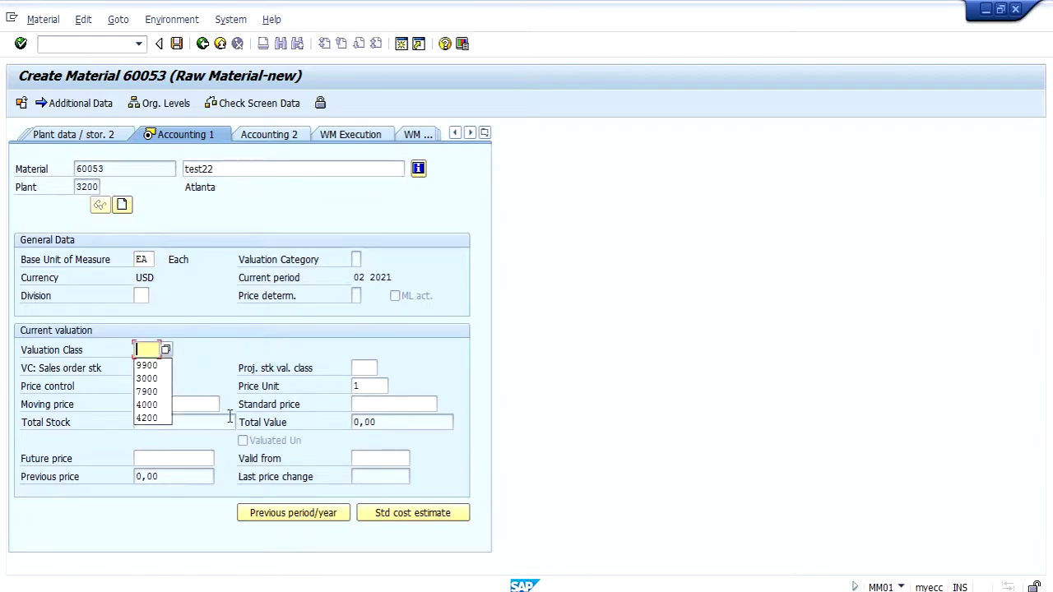
pyautogui.press('Down')
pyautogui.press('Return')
# Set the moving price to 2 and save the new material
pyautogui.press('Tab')
pyautogui.press('Tab')
pyautogui.press('Tab')
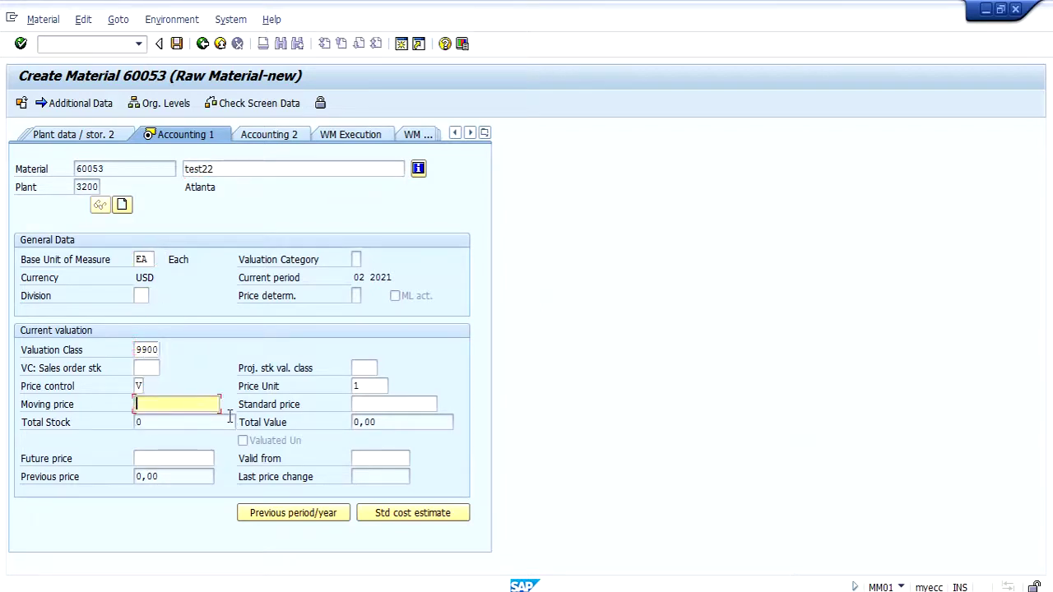
pyautogui.write('2')
pyautogui.press('Return')
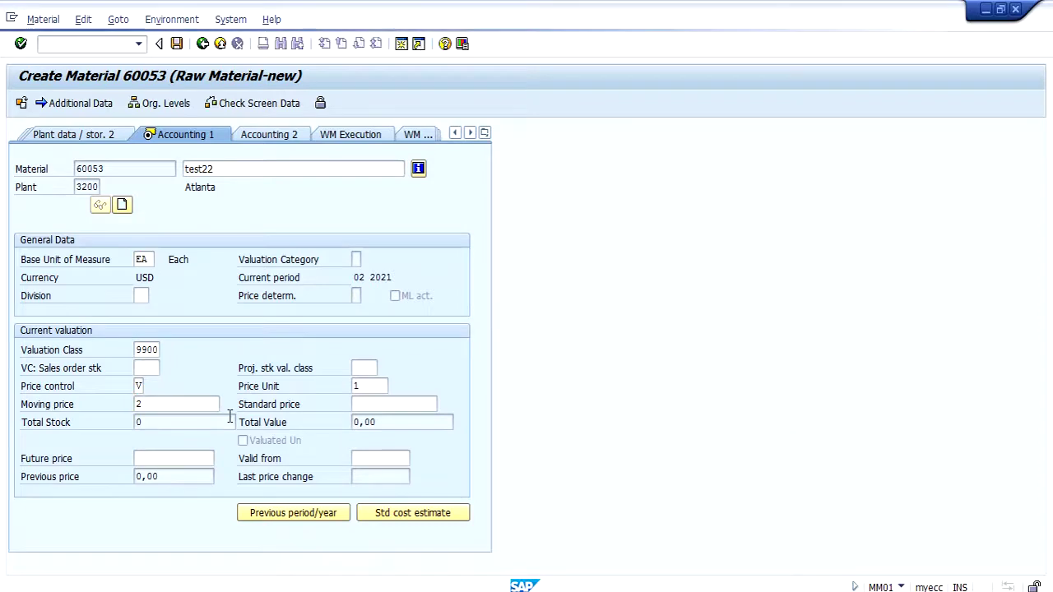
pyautogui.press('Return')
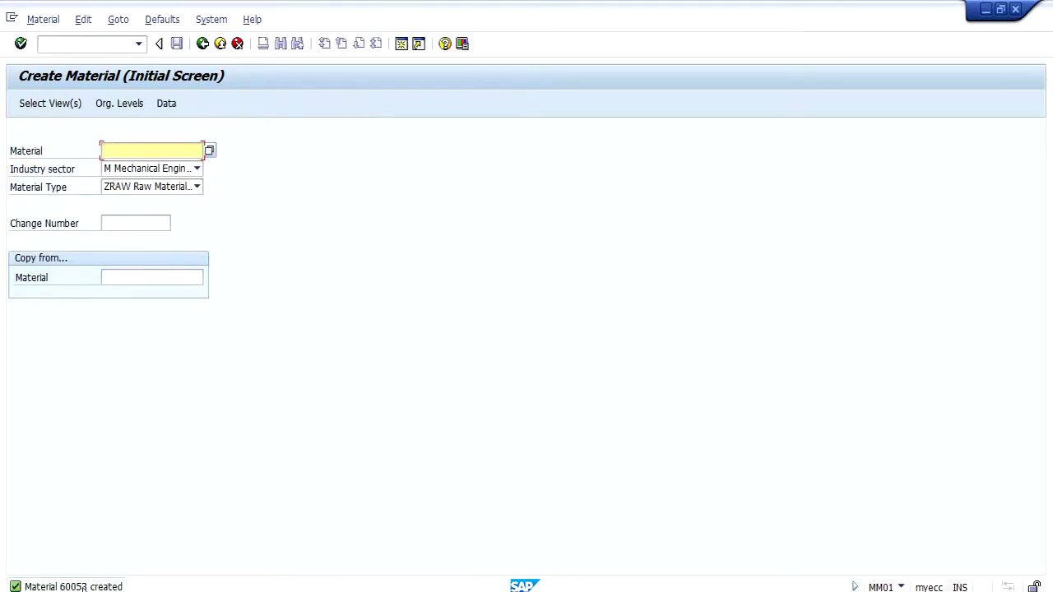
# Switch from material creation to the display transaction for the newly created material
pyautogui.click(44, 20)
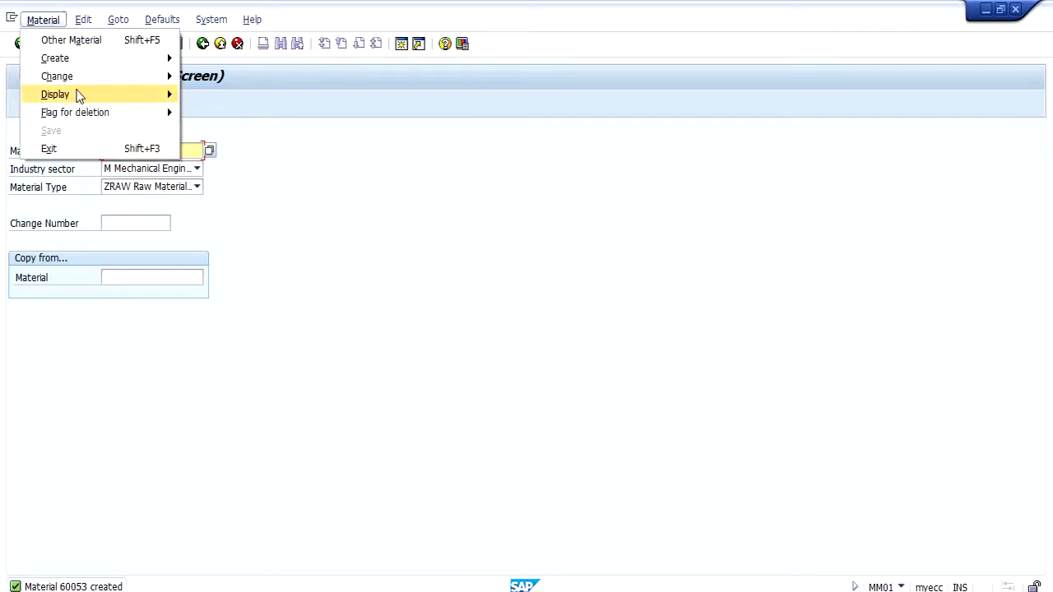
pyautogui.moveTo(85, 97)
pyautogui.click(198, 97)
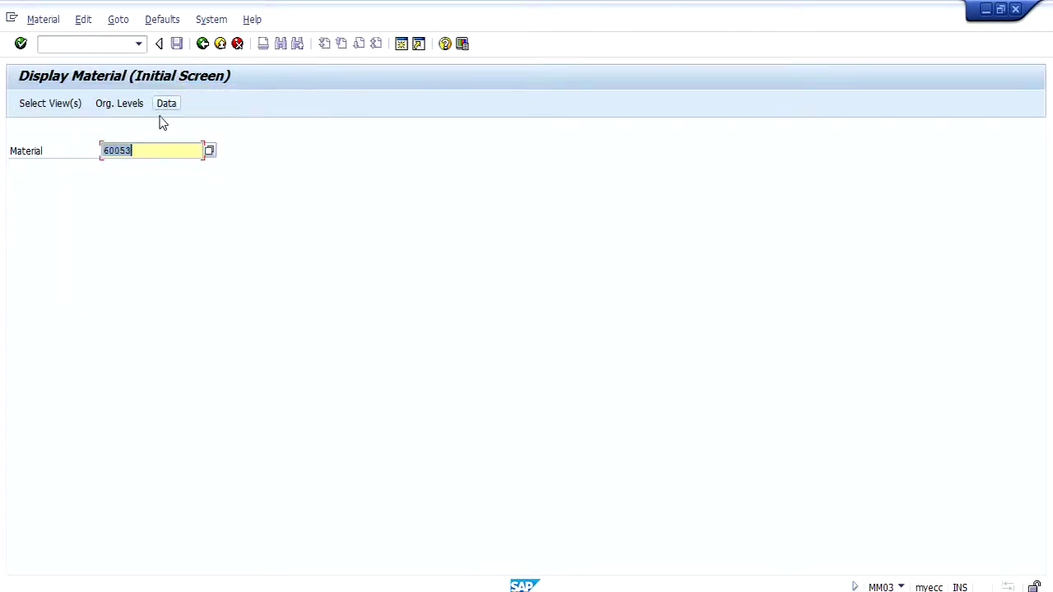
# Open SE16N in a new session and load the general material data table MARA
pyautogui.click(118, 46)
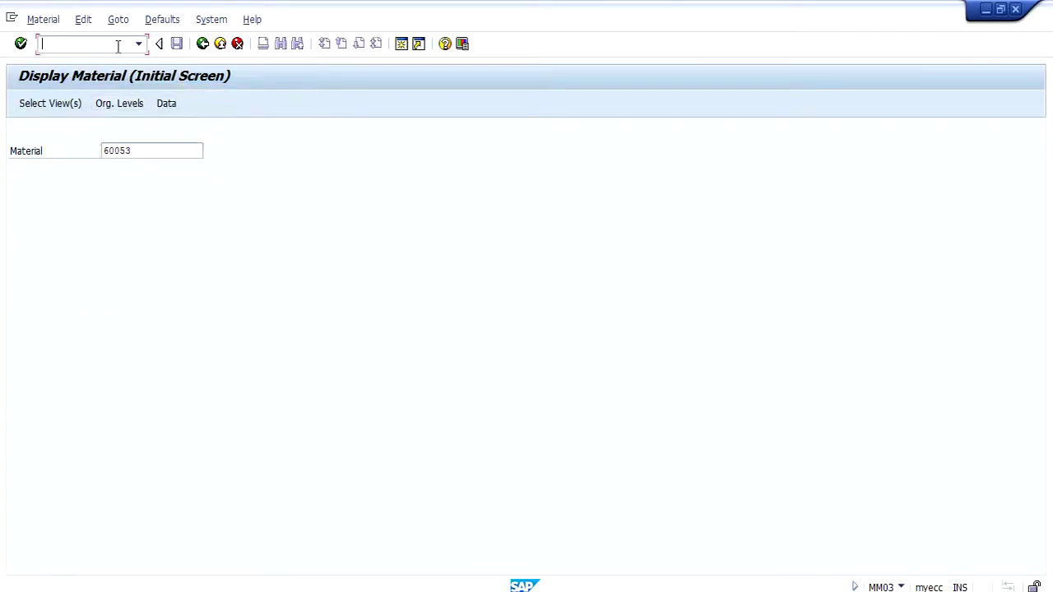
pyautogui.write('/ose16n')
pyautogui.press('Return')
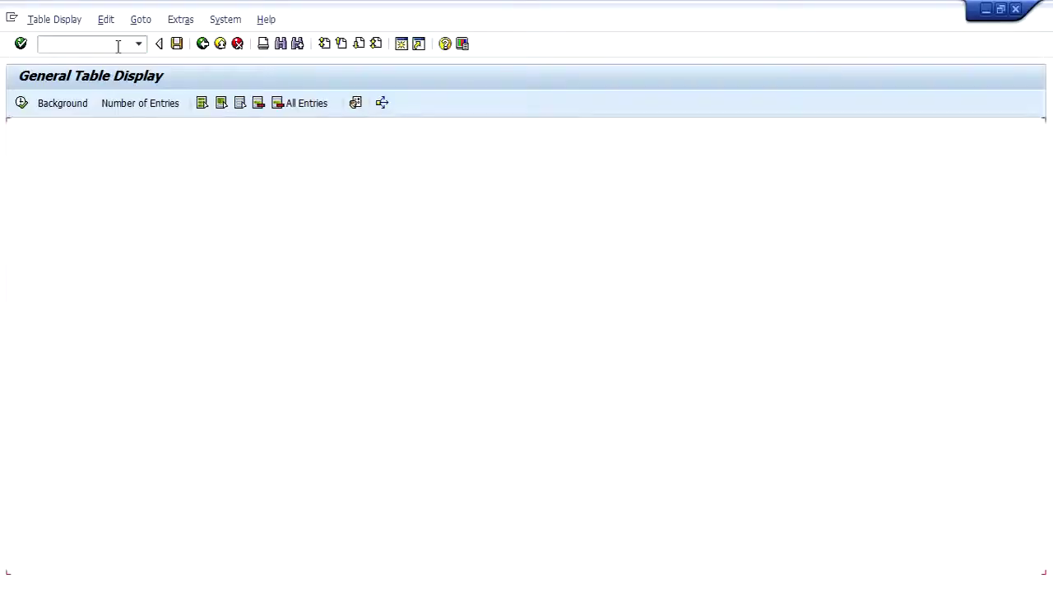
pyautogui.write('mara')
pyautogui.press('Return')
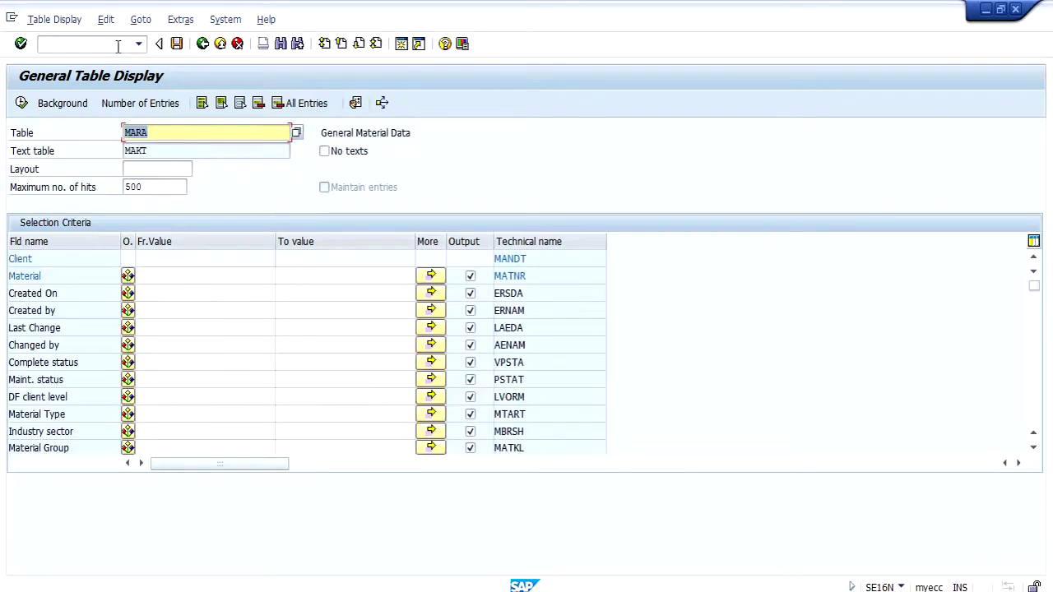
# Display the MARA entry for material 60053 and check its material type and material number
pyautogui.click(177, 277)
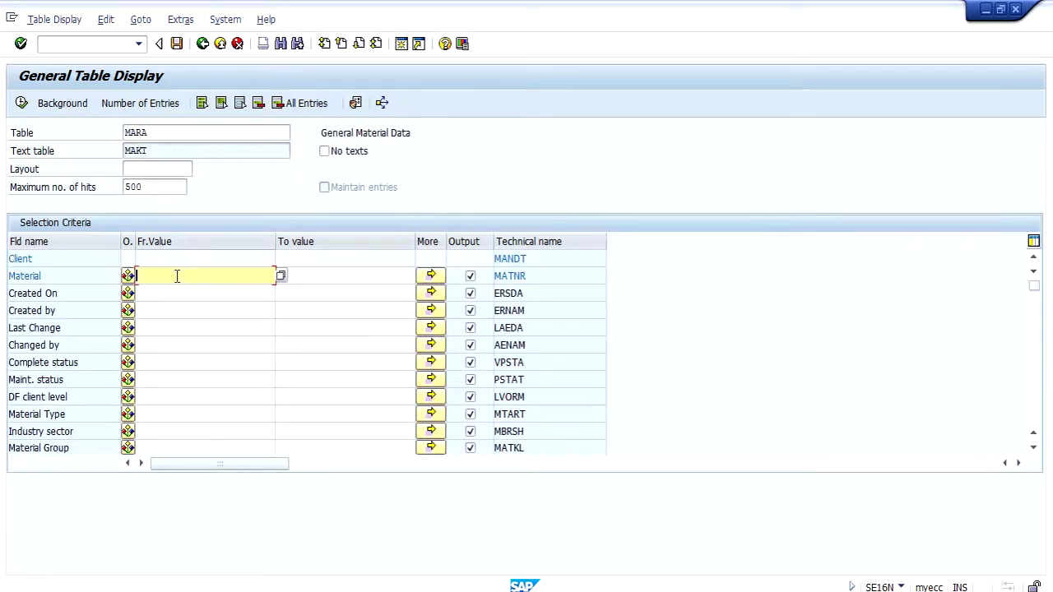
pyautogui.write('60053')
pyautogui.click(21, 105)
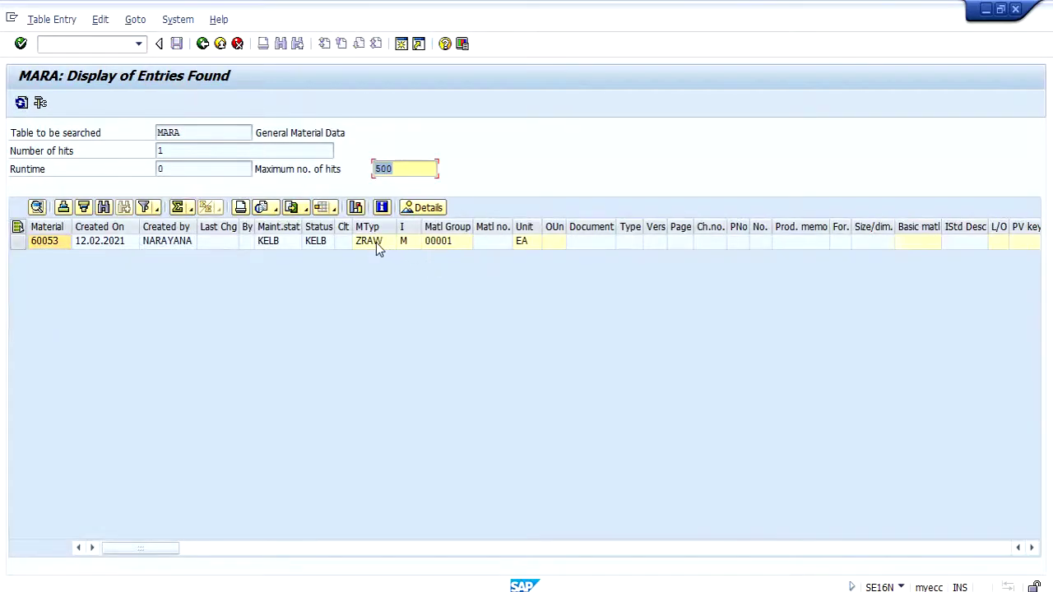
pyautogui.click(376, 242)
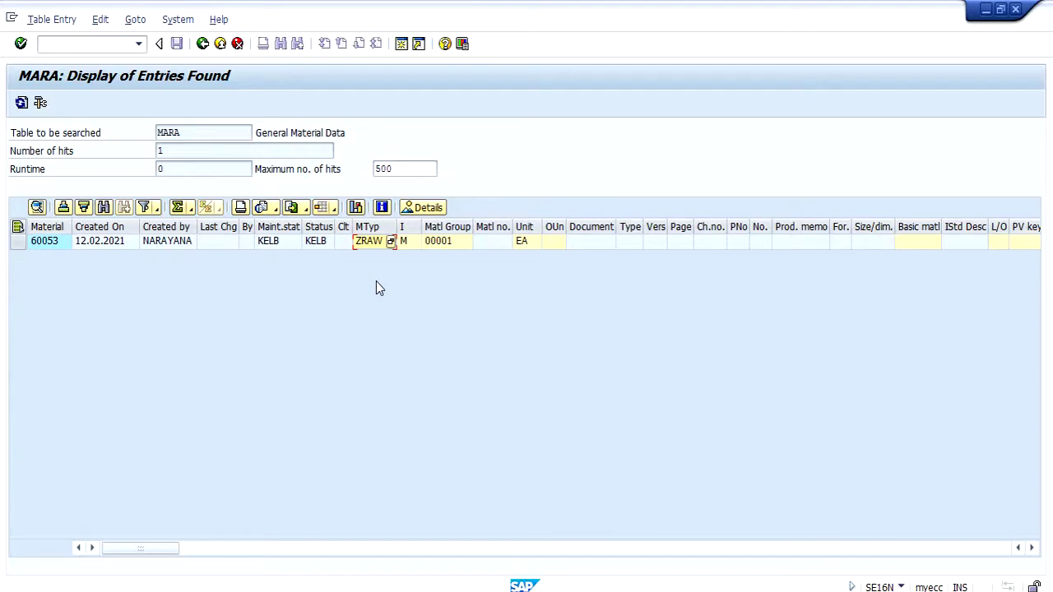
pyautogui.click(46, 243)
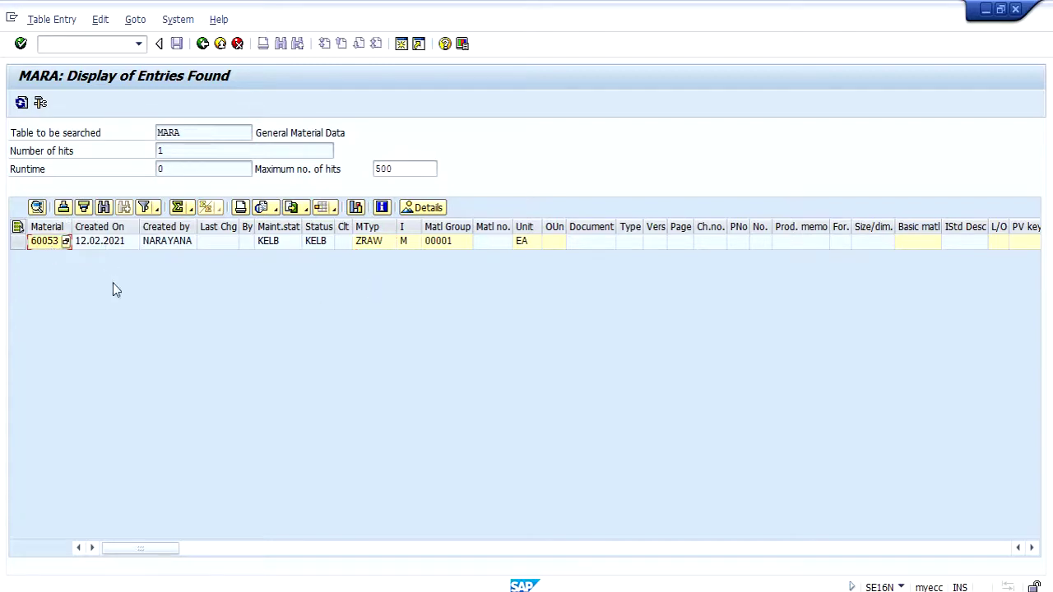
# Open stock overview MMBE in a new session and run it for material 60053
pyautogui.click(111, 43)
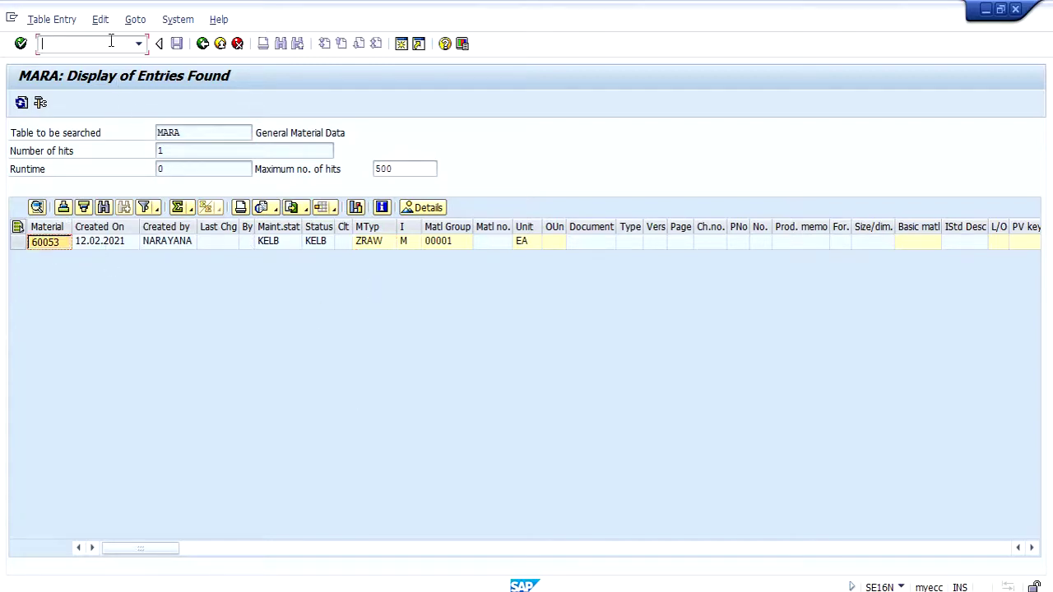
pyautogui.write('/ommbe')
pyautogui.press('Return')
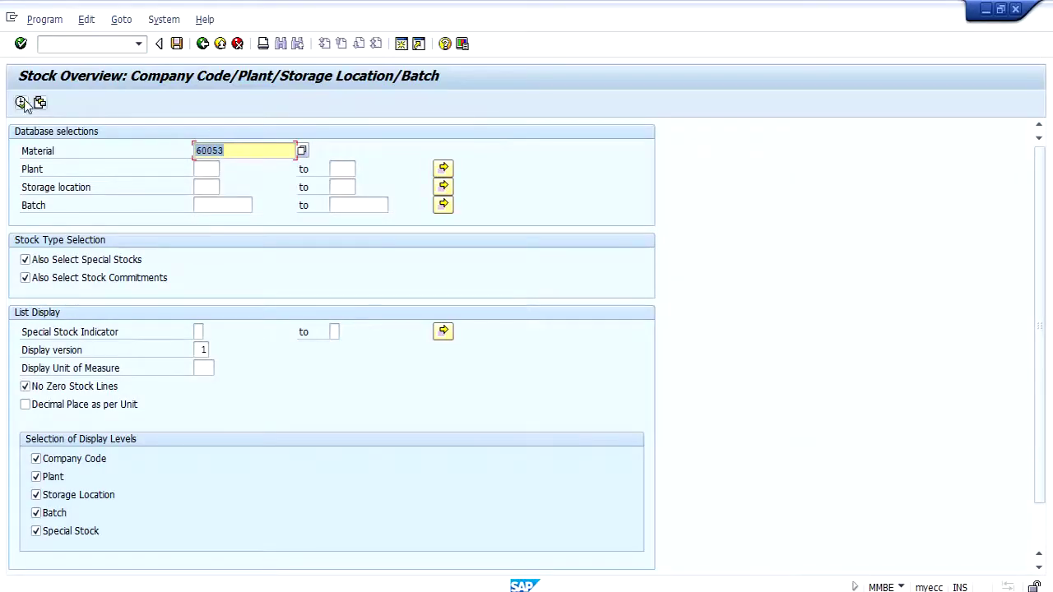
pyautogui.click(21, 103)
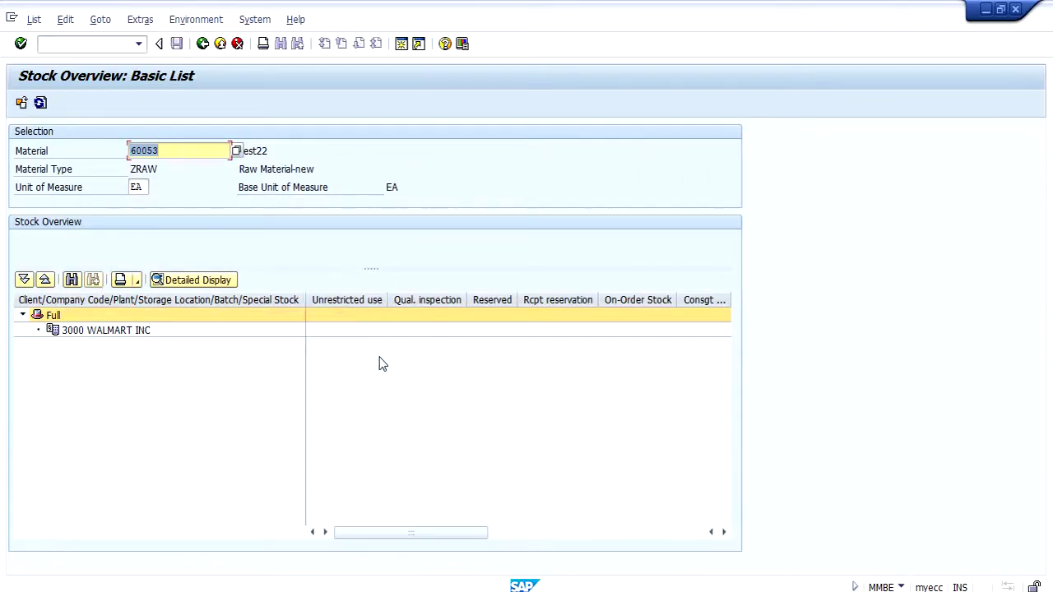
# Leave the stock overview and examine the material type and status of the material's MARA entry
pyautogui.click(199, 47)
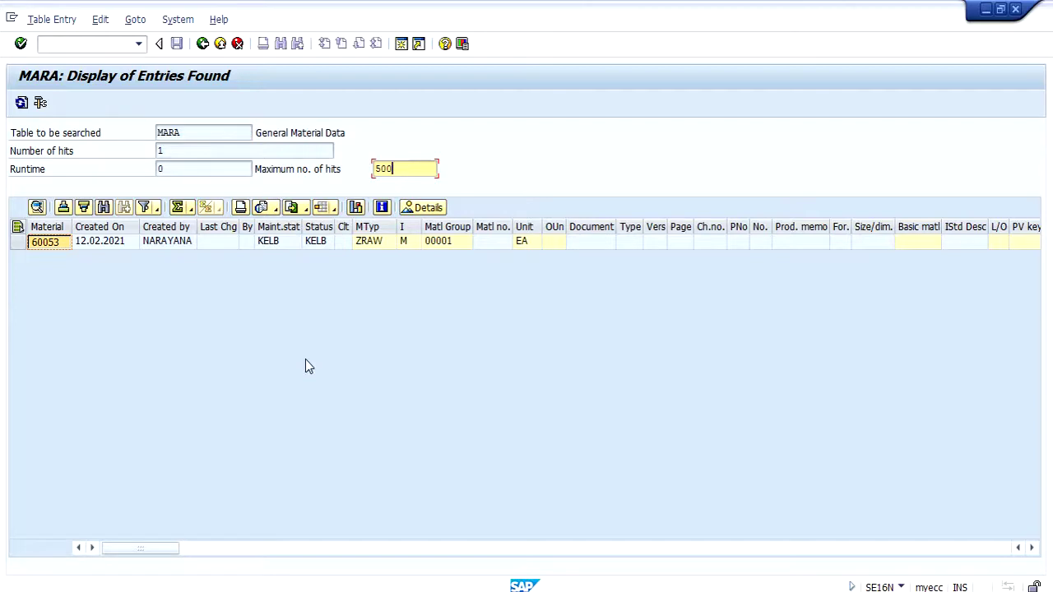
pyautogui.click(370, 243)
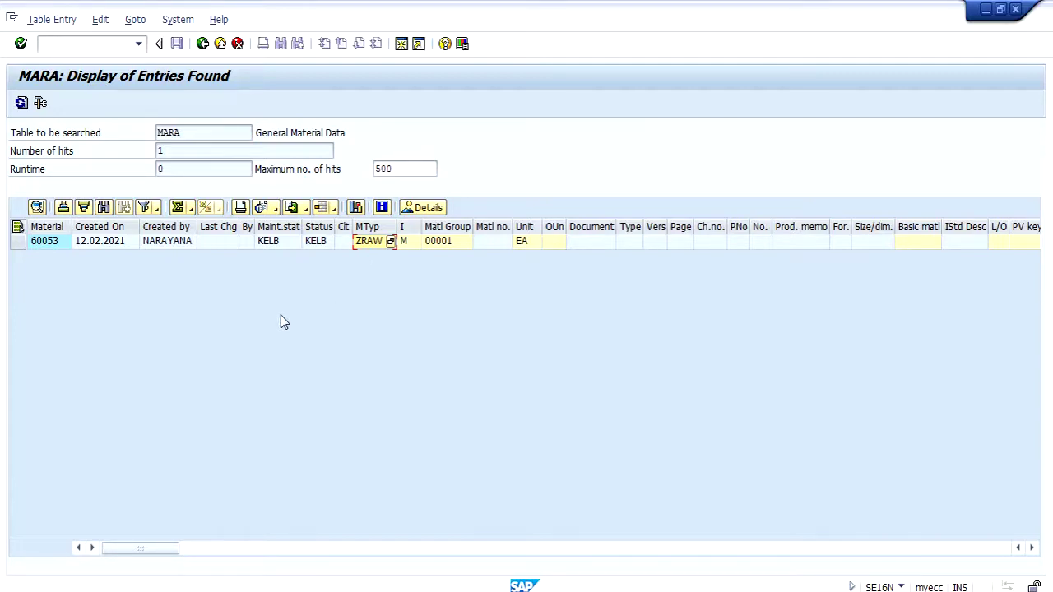
pyautogui.click(329, 243)
pyautogui.click(358, 246)
# Restart SE16N in the same session, load valuation class table T025 and go to the Valuation Class selection value
pyautogui.click(70, 47)
pyautogui.write('/nse16n')
pyautogui.press('Return')
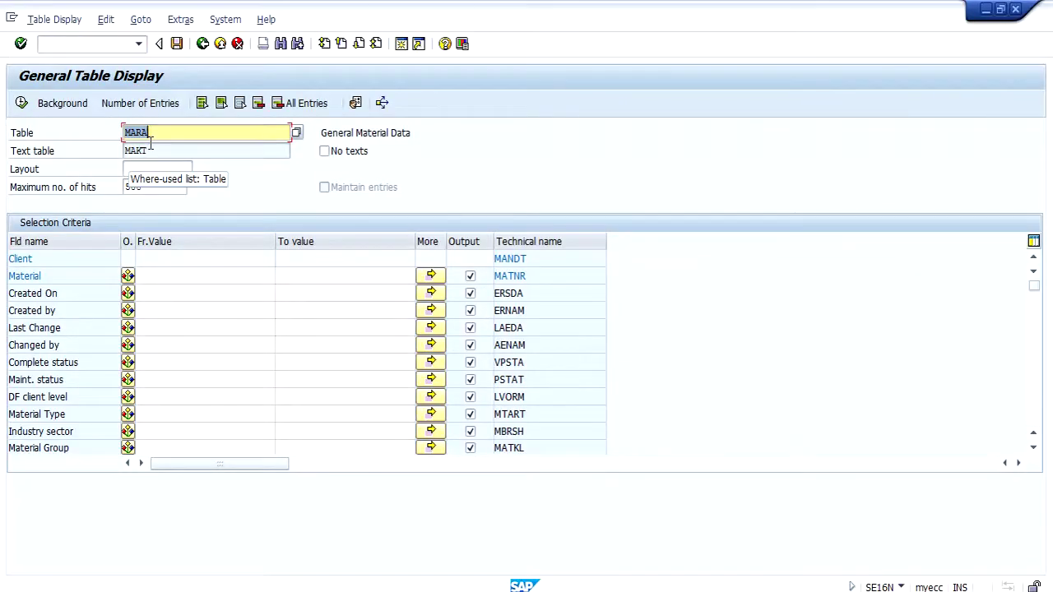
pyautogui.write('t')
pyautogui.click(151, 148)
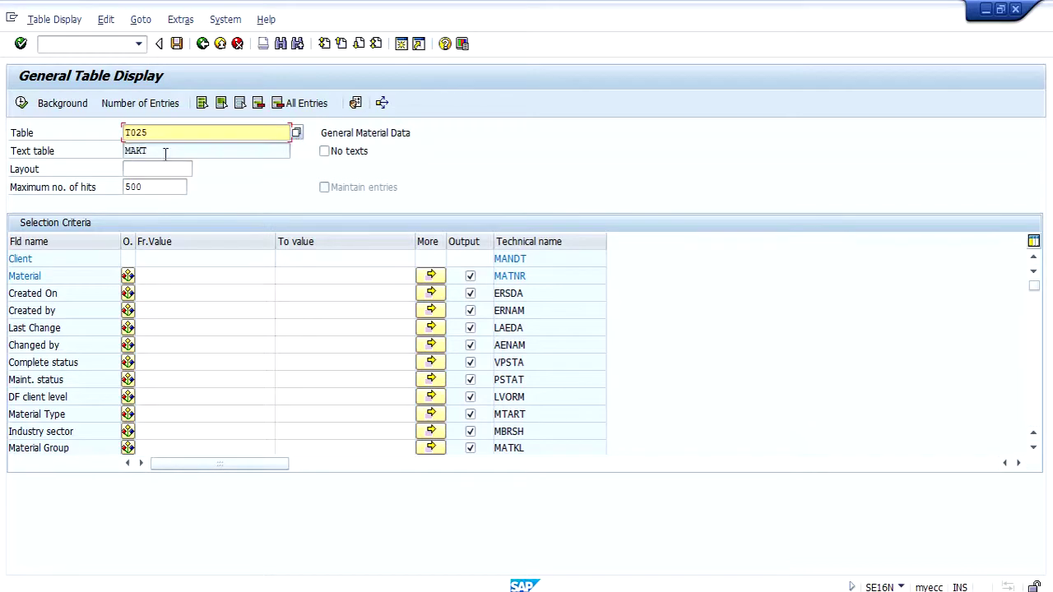
pyautogui.press('Return')
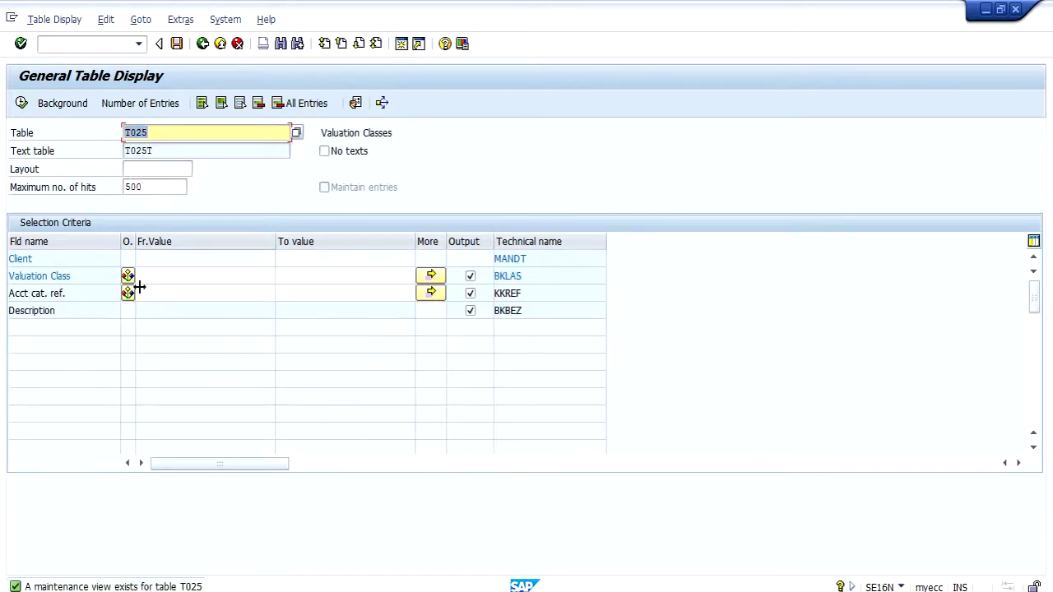
pyautogui.click(161, 277)
pyautogui.click(161, 294)
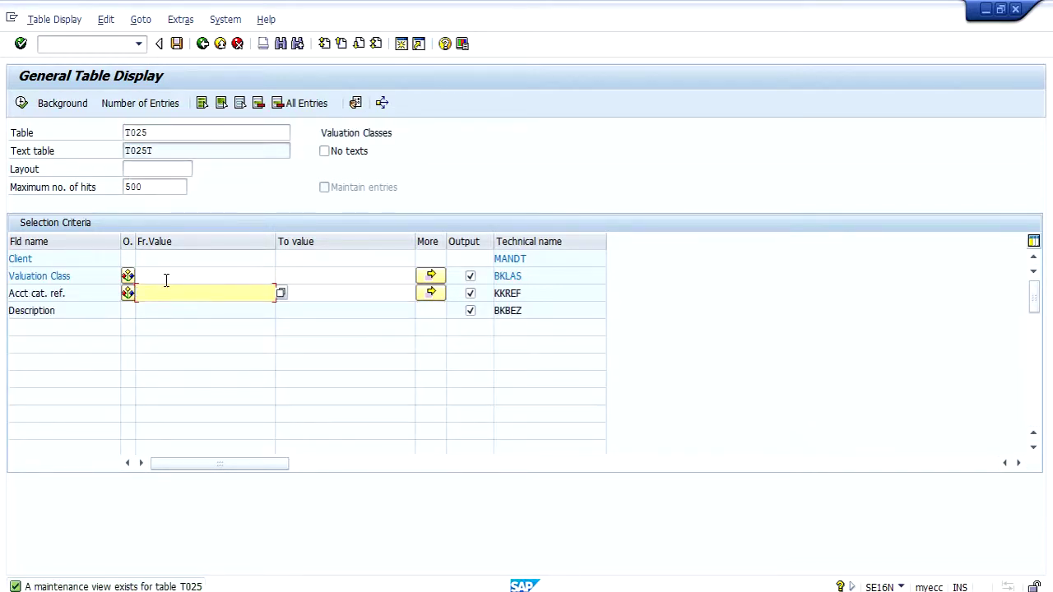
pyautogui.click(166, 279)
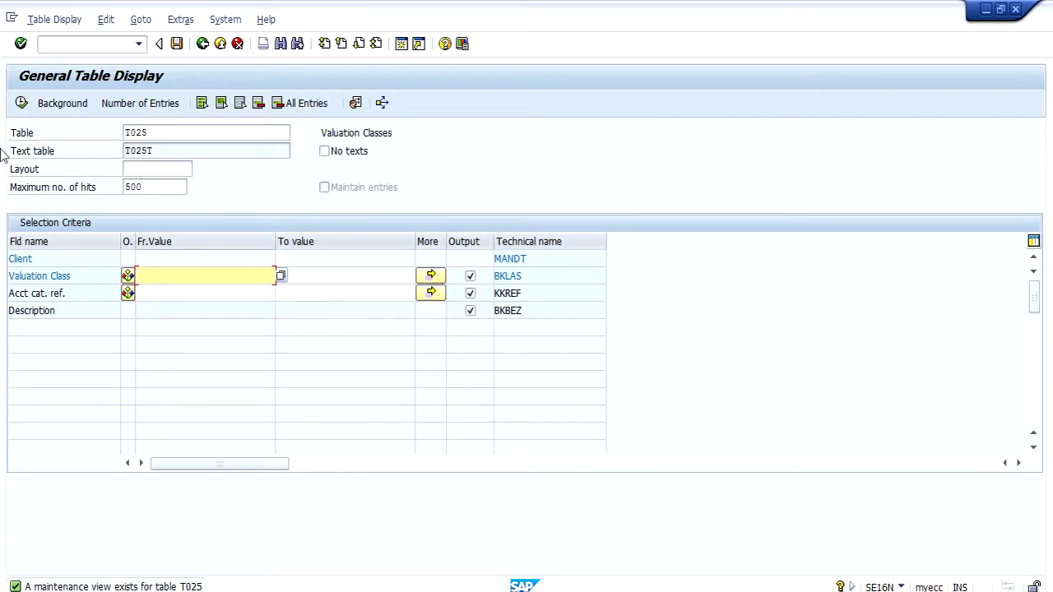
# List all valuation classes of T025 and return to the MARA entry to check its material number and material type
pyautogui.click(21, 104)
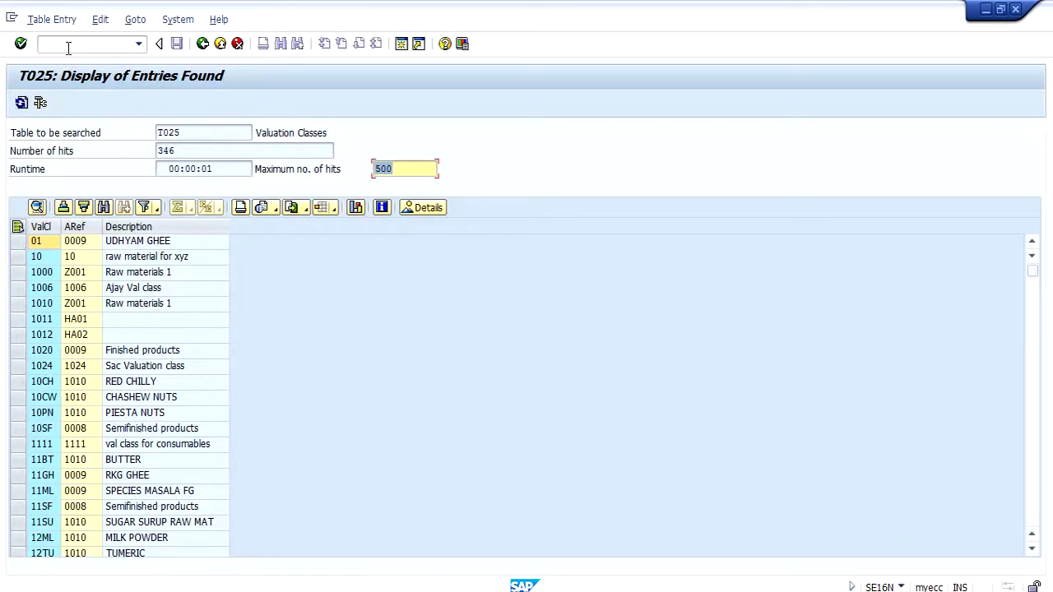
pyautogui.click(69, 47)
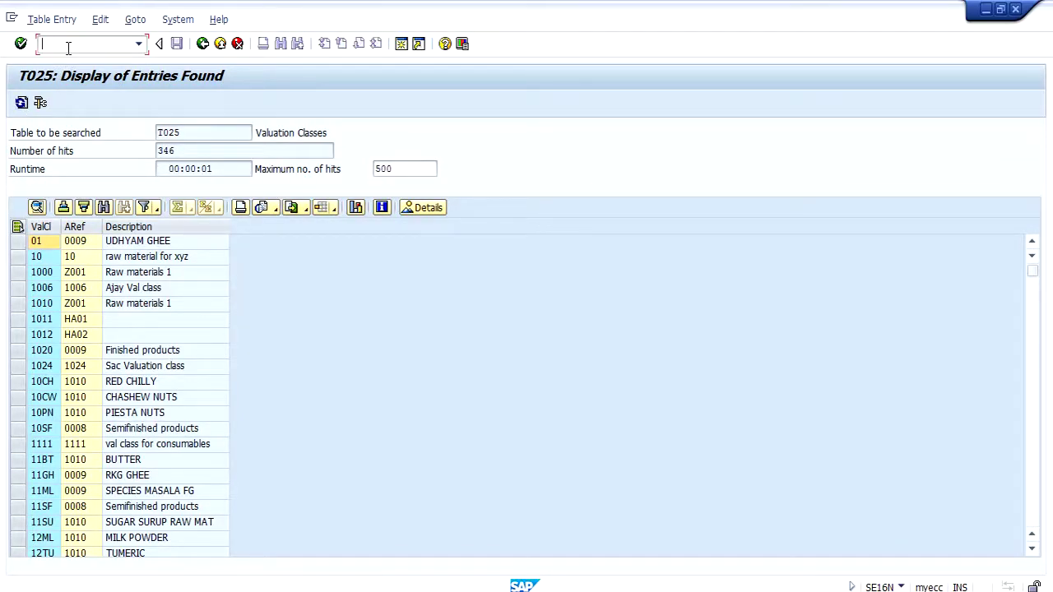
pyautogui.moveTo(357, 544)
pyautogui.click(394, 512)
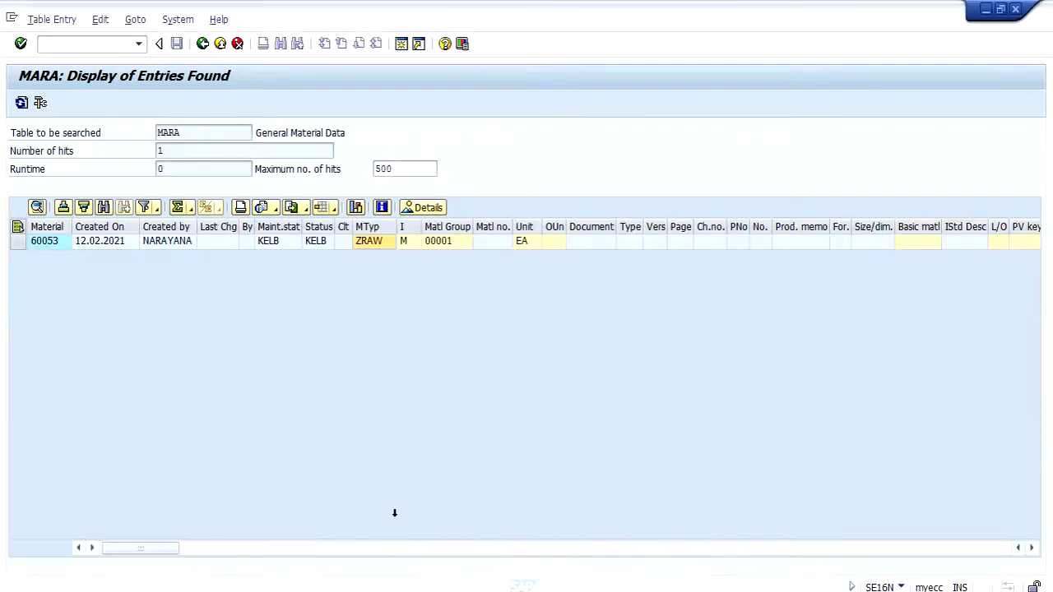
pyautogui.click(46, 243)
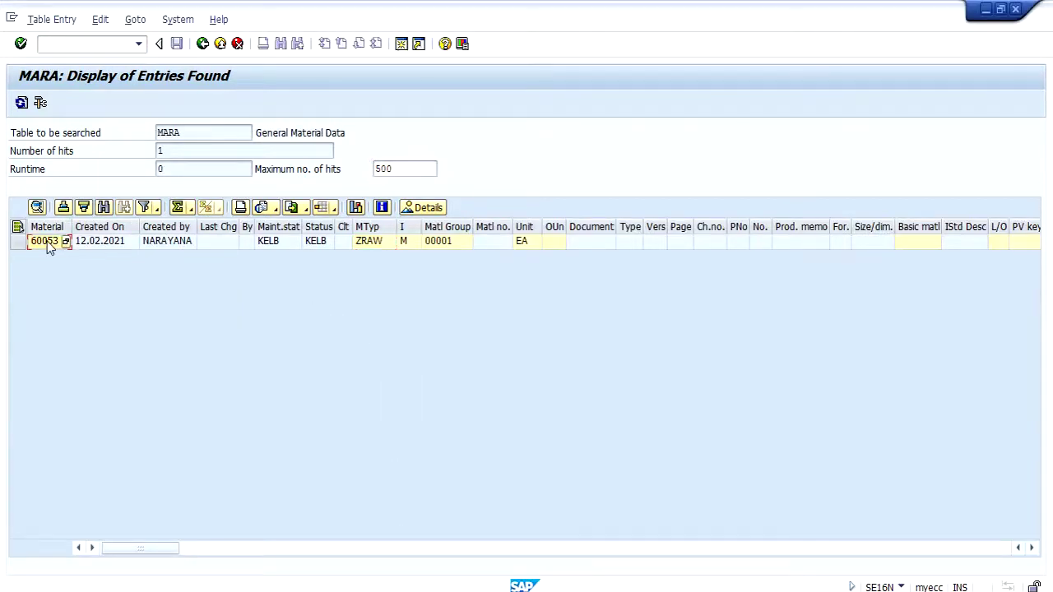
pyautogui.click(360, 247)
# Open SE16N in a new session, display the MBEW entry for material 60053 and check its valuation class
pyautogui.click(91, 46)
pyautogui.write('/ose16n')
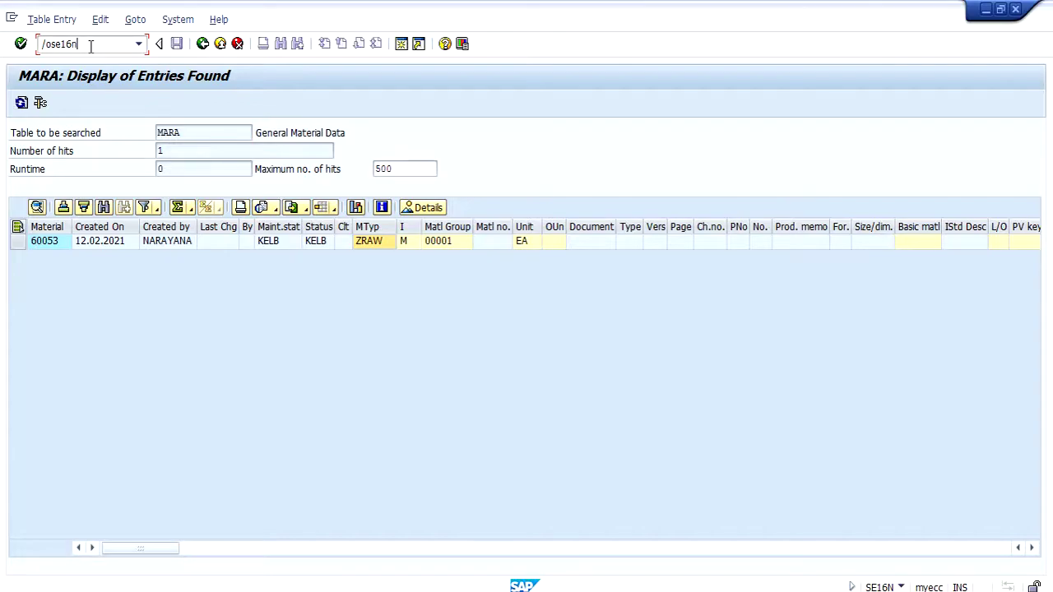
pyautogui.press('Return')
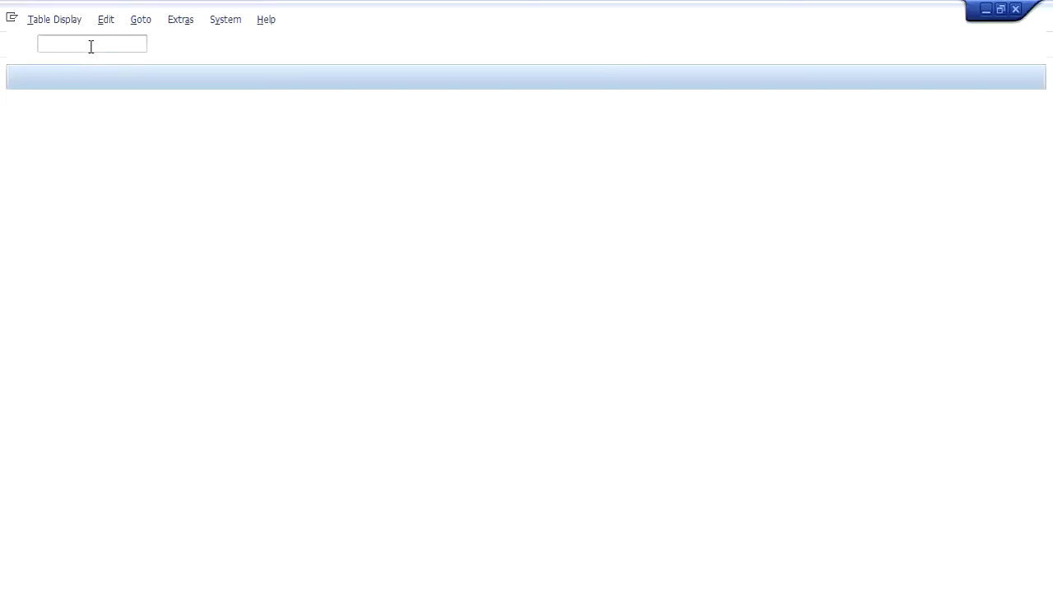
pyautogui.write('mbew')
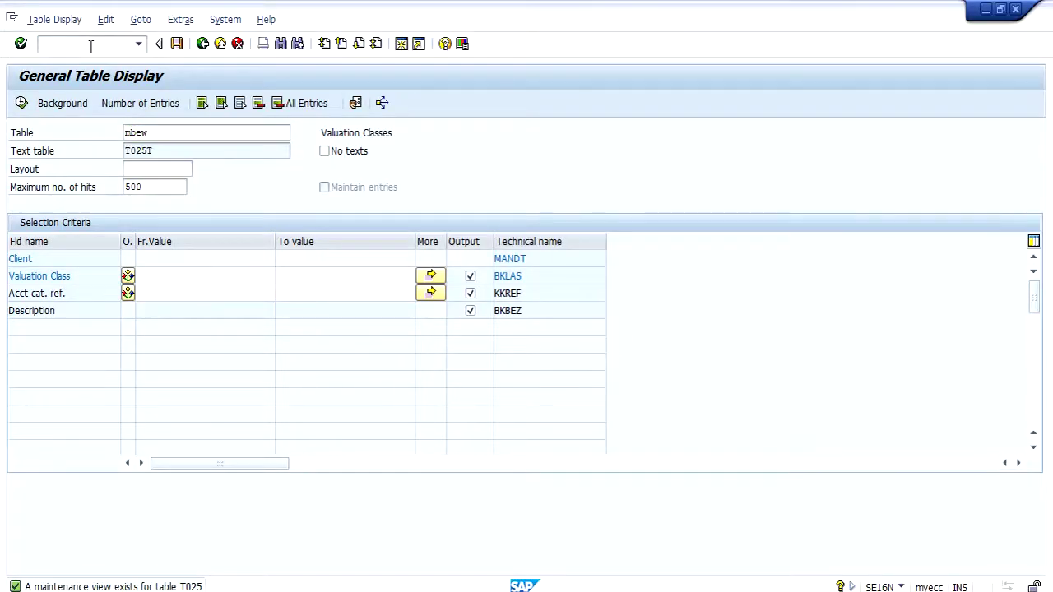
pyautogui.press('Return')
pyautogui.click(152, 280)
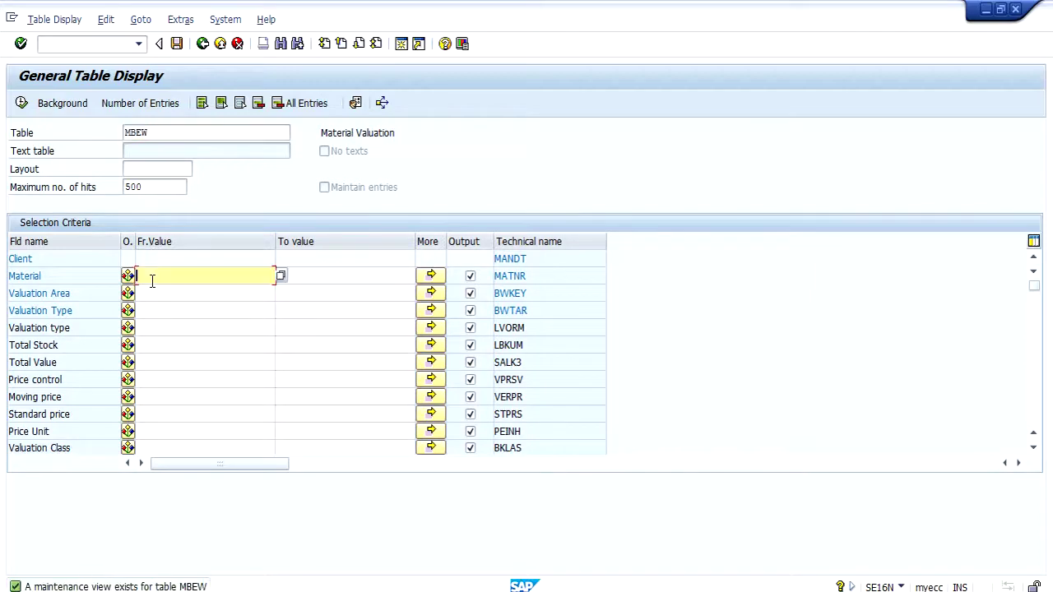
pyautogui.write('60053')
pyautogui.click(21, 109)
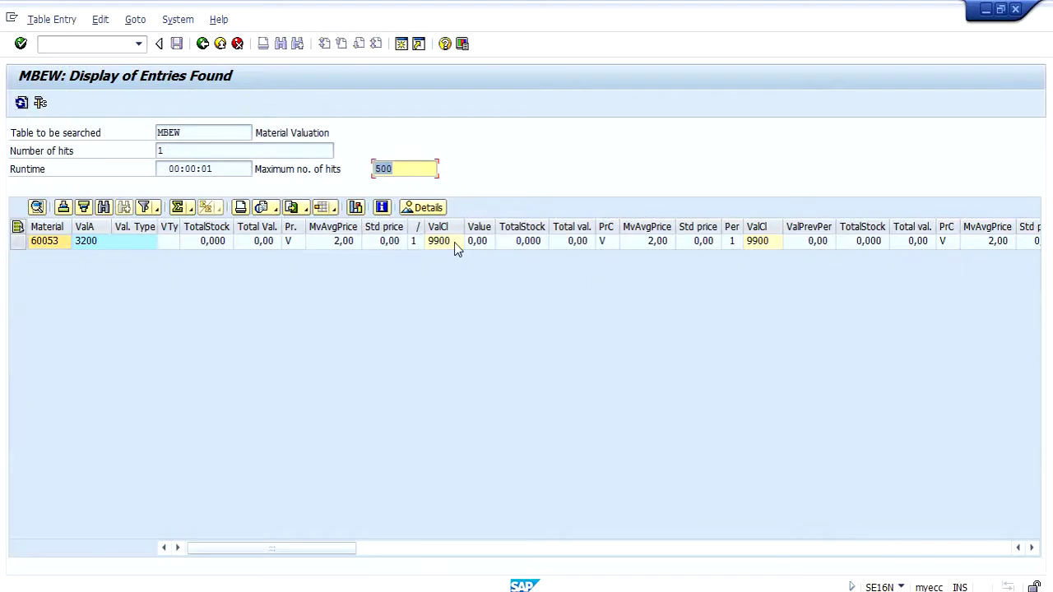
pyautogui.click(452, 241)
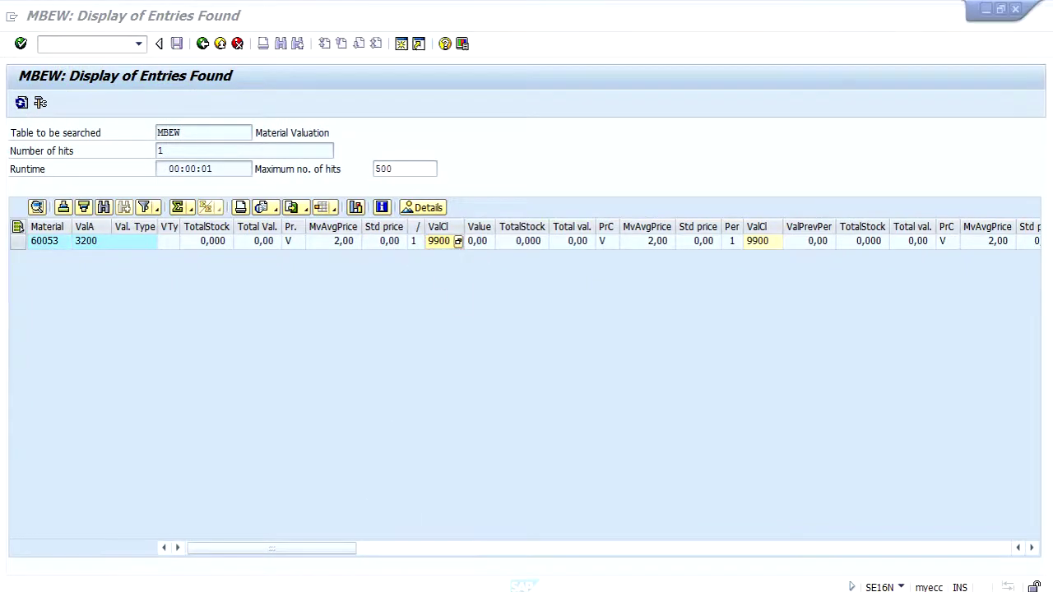
# Return to the T025 session and rerun the table display for valuation class 9900
pyautogui.moveTo(675, 557)
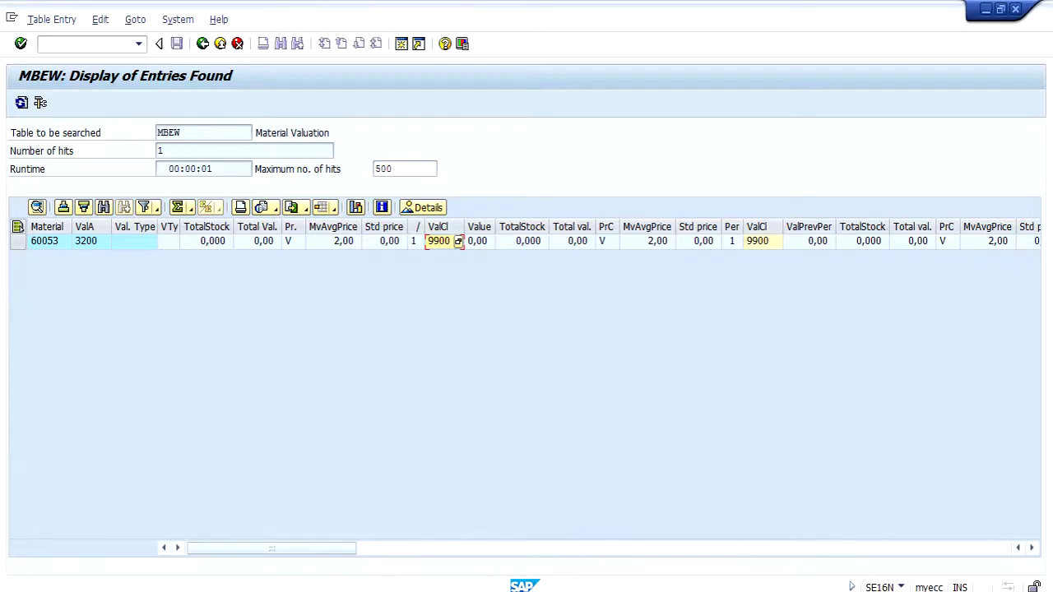
pyautogui.click(586, 510)
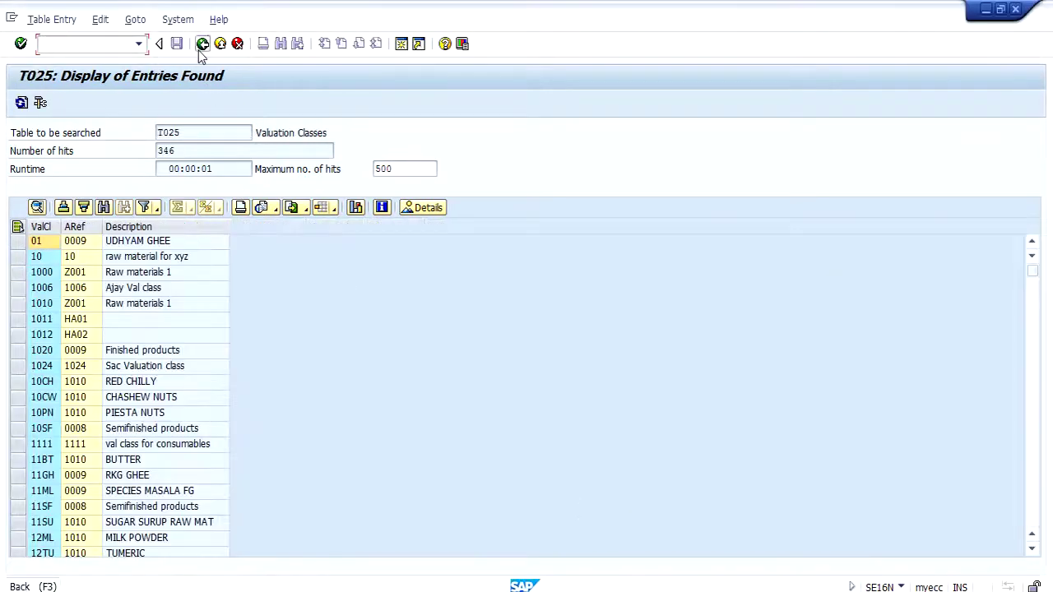
pyautogui.click(202, 43)
pyautogui.click(167, 278)
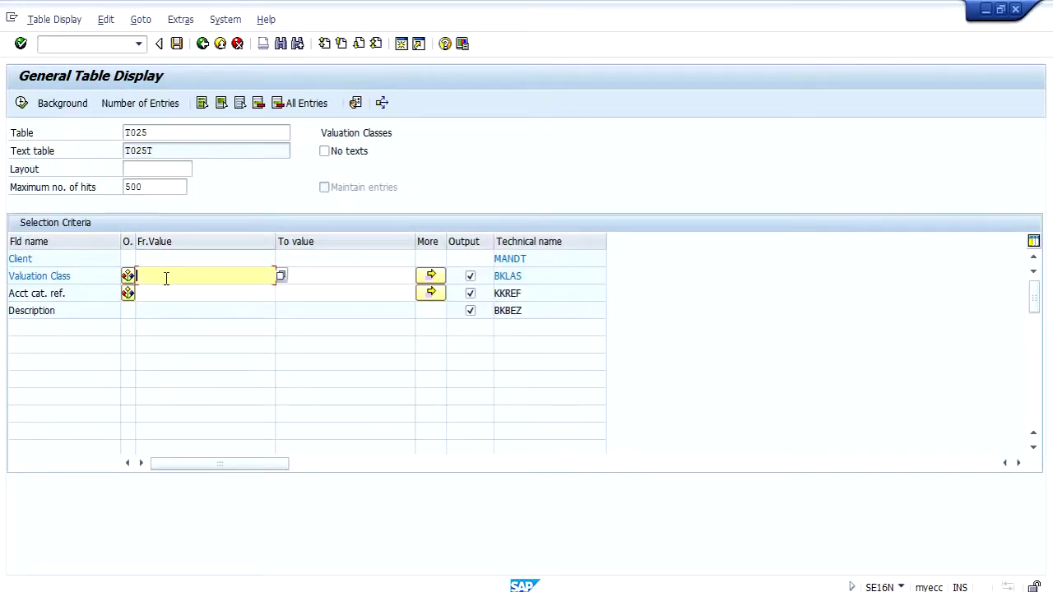
pyautogui.write('9900')
pyautogui.click(21, 102)
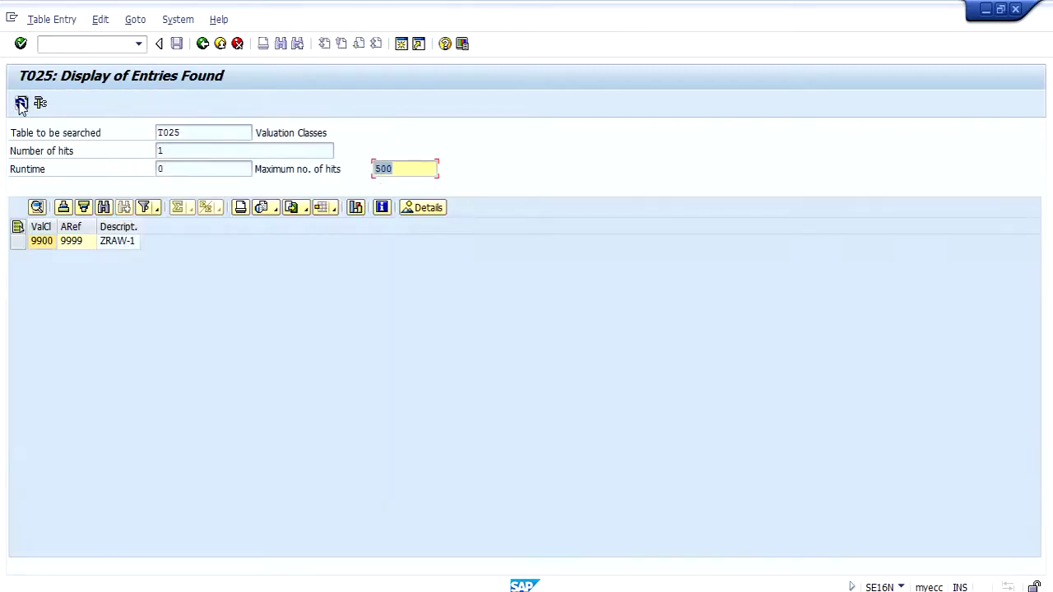
# Examine the valuation class, account category reference and description of the T025 entry
pyautogui.click(47, 243)
pyautogui.click(70, 243)
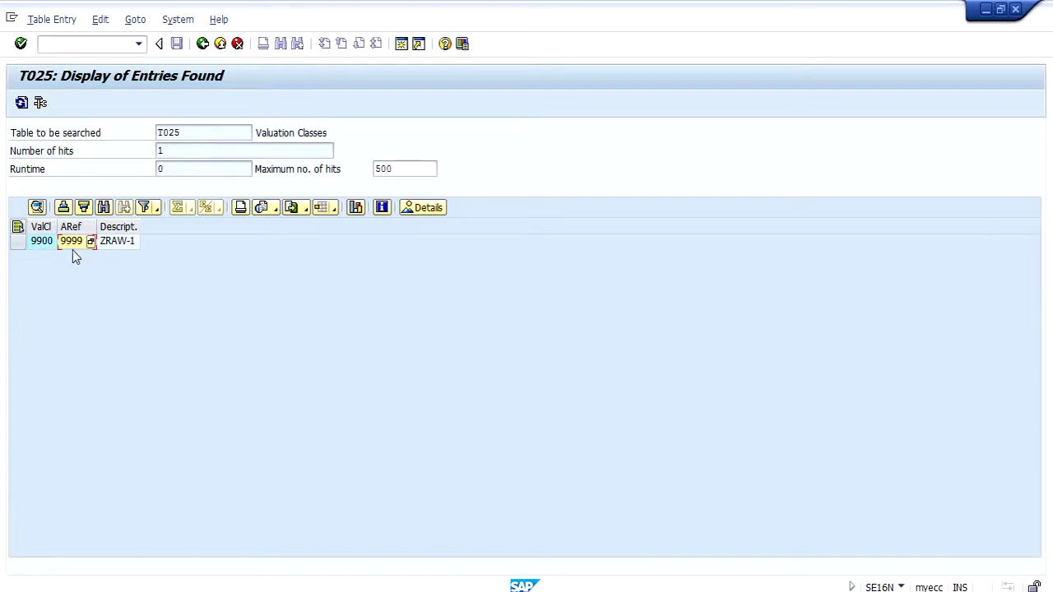
pyautogui.click(118, 243)
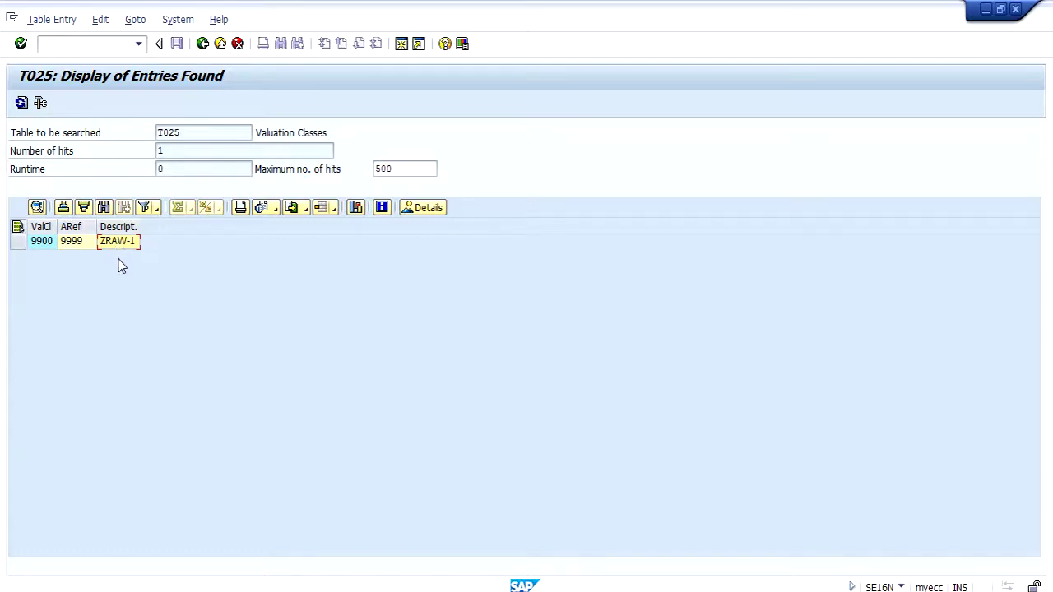
pyautogui.click(74, 246)
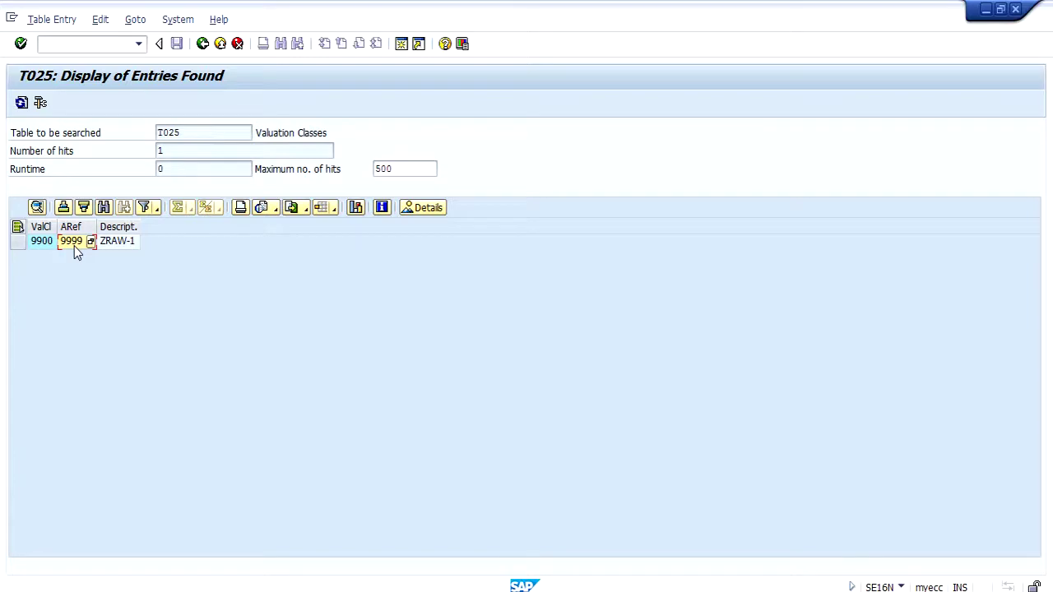
# Open customizing transaction SPRO in a new session and display the SAP Reference IMG
pyautogui.click(103, 44)
pyautogui.write('/ospro')
pyautogui.press('Return')
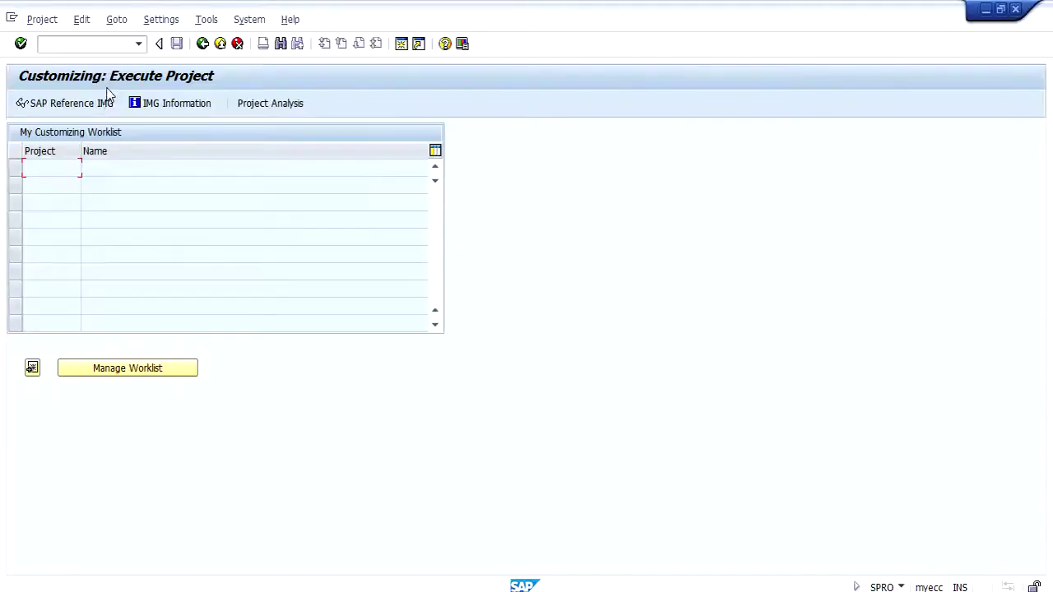
pyautogui.click(102, 105)
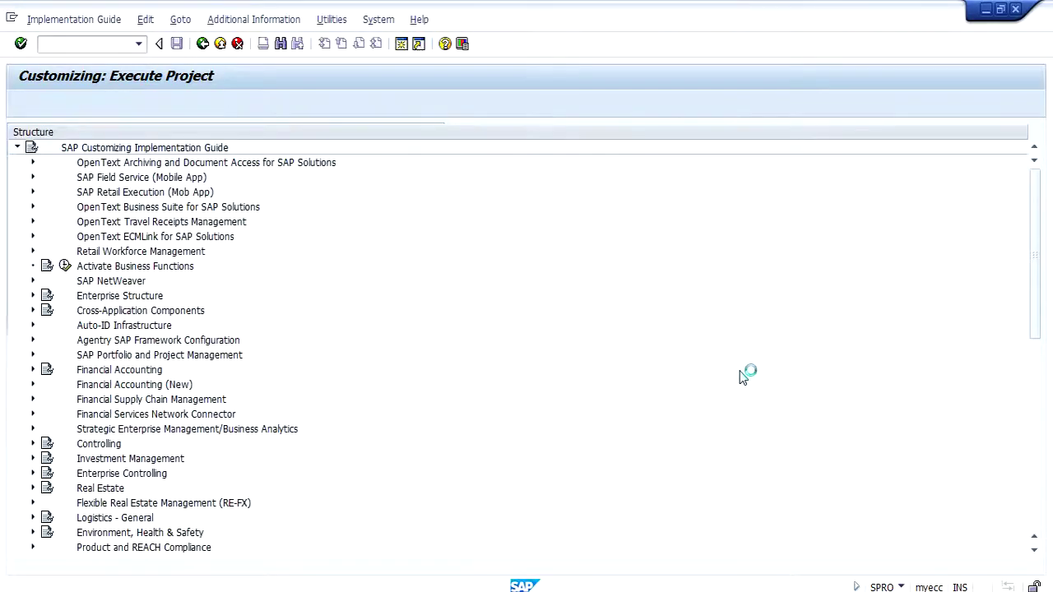
# Open the Define Valuation Classes activity under Materials Management, Valuation and Account Assignment, Account Determination Without Wizard
pyautogui.scroll(-2, 741, 376)
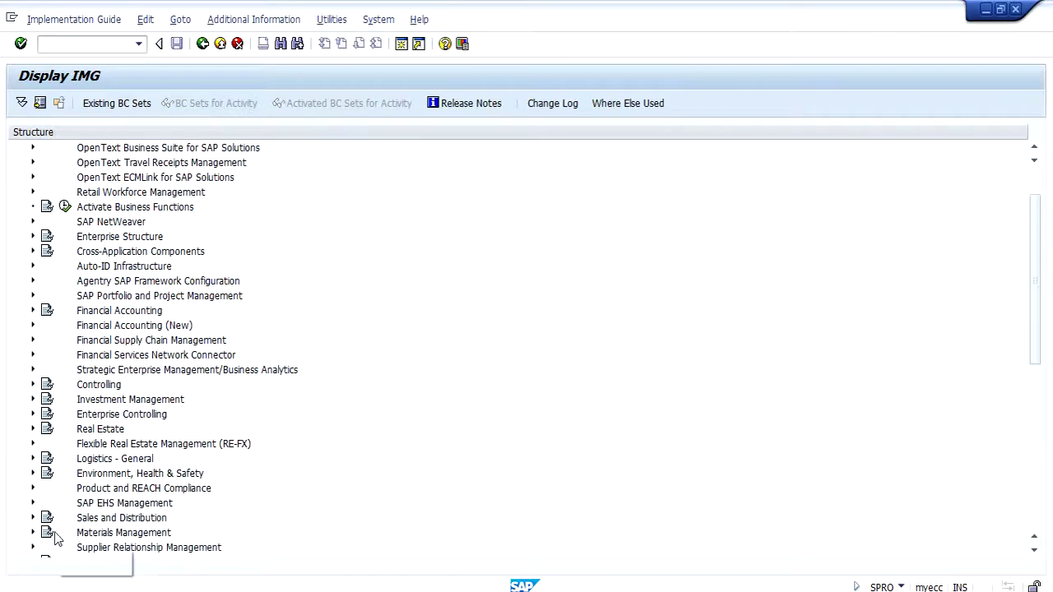
pyautogui.click(33, 534)
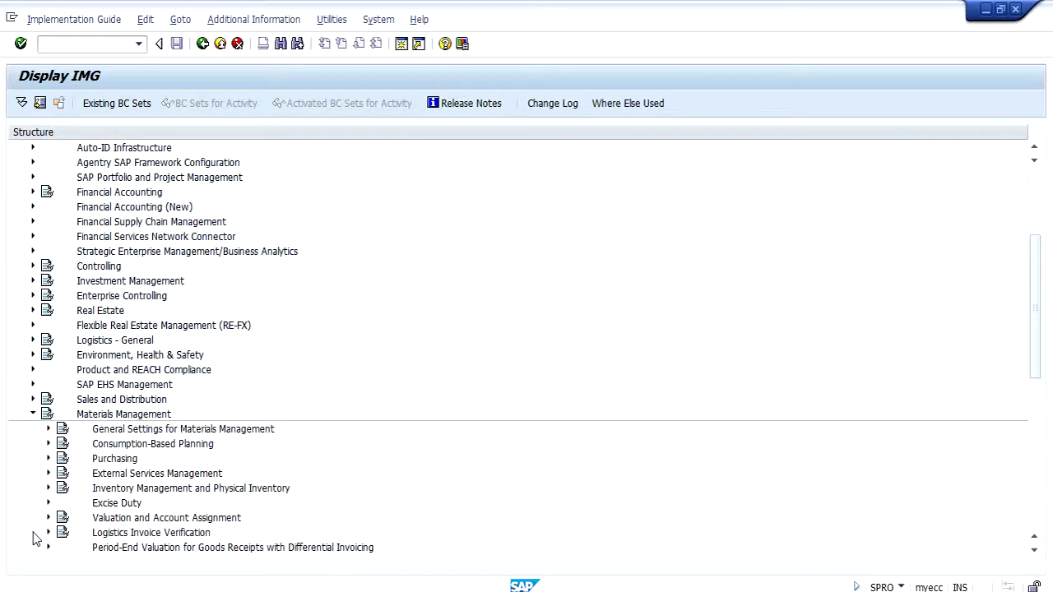
pyautogui.click(48, 518)
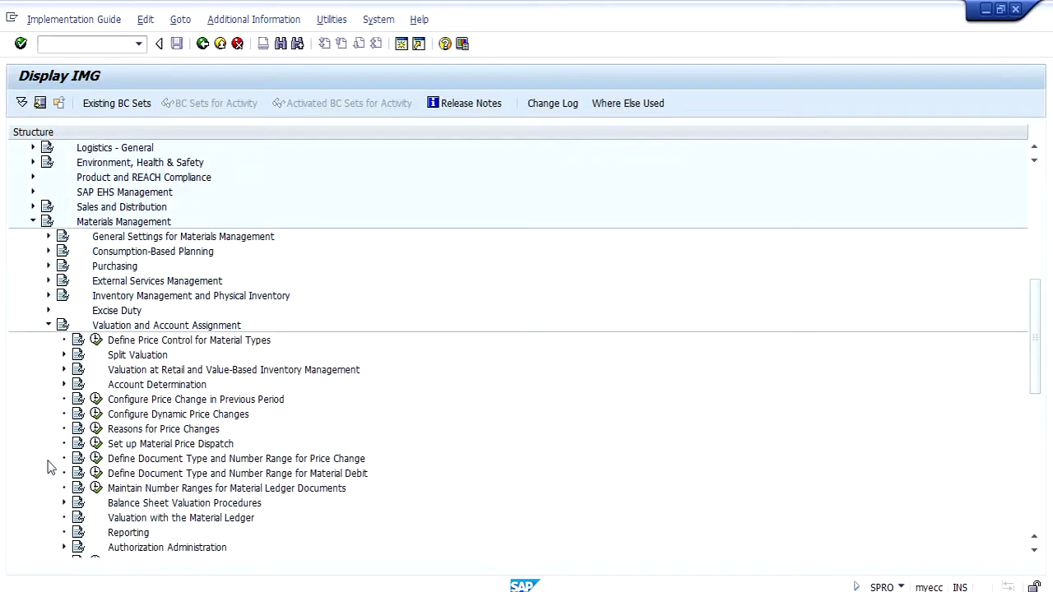
pyautogui.click(63, 385)
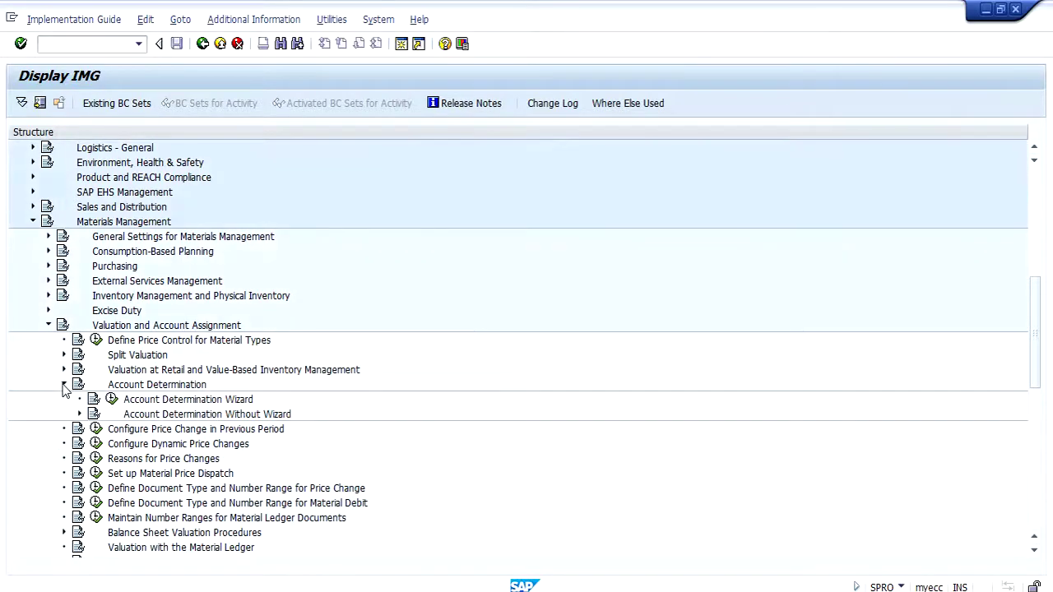
pyautogui.click(79, 415)
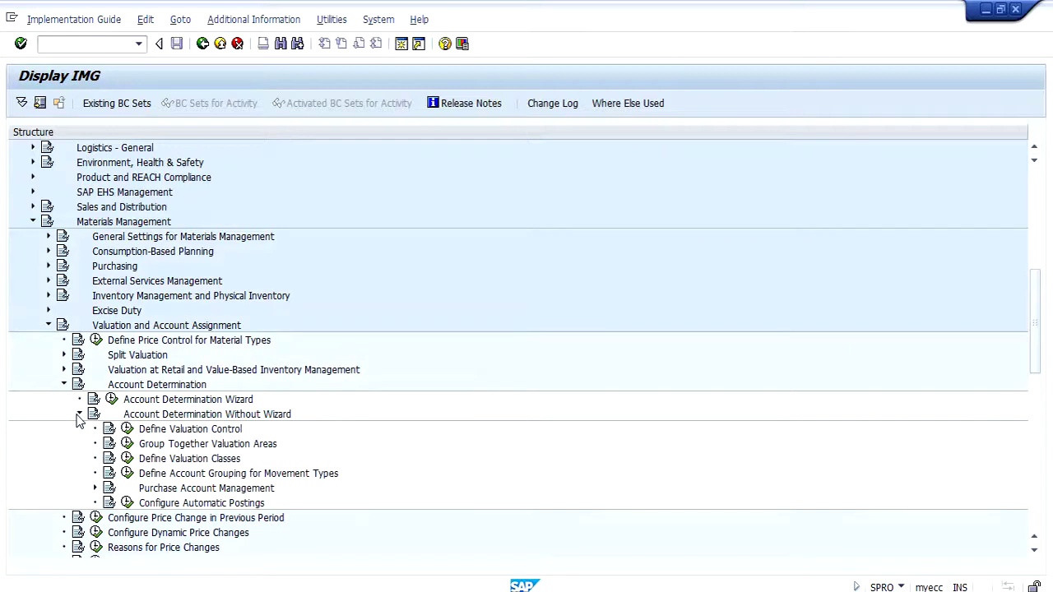
pyautogui.click(128, 460)
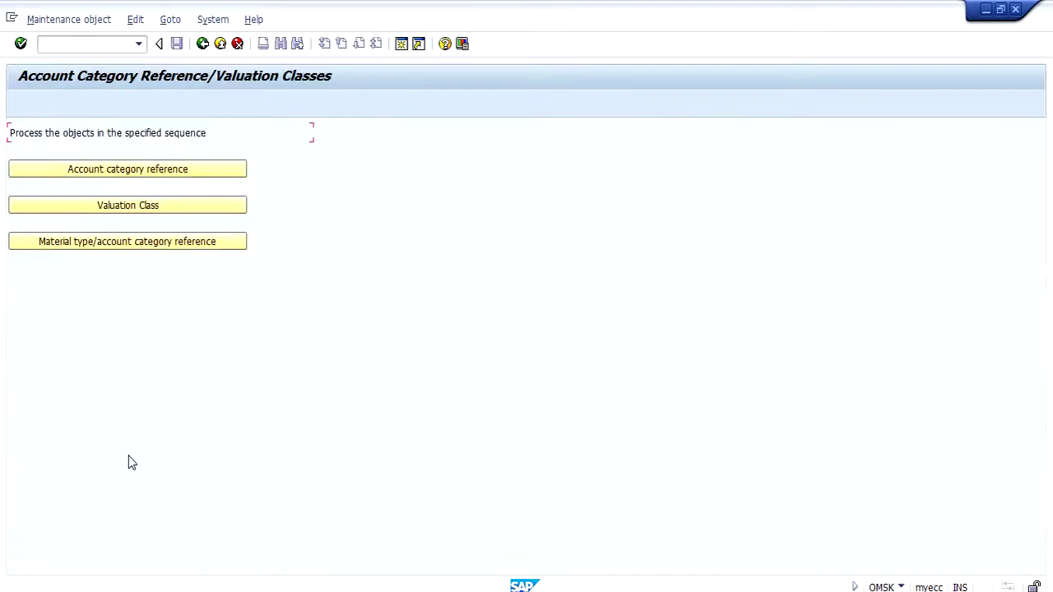
# Display the account category reference per material type, position the list on ZRAW and select its row
pyautogui.click(129, 241)
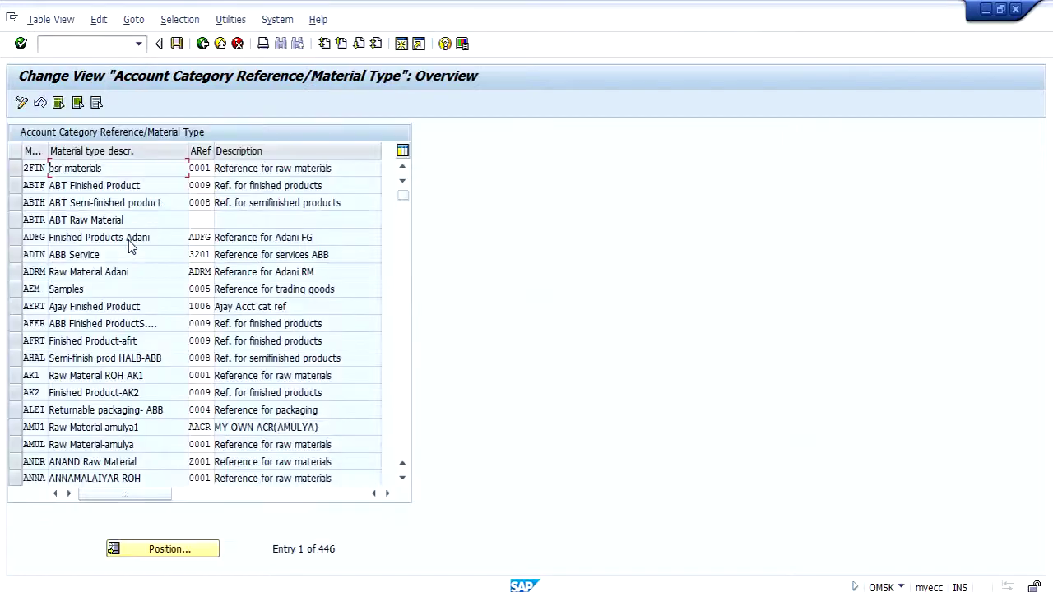
pyautogui.click(157, 553)
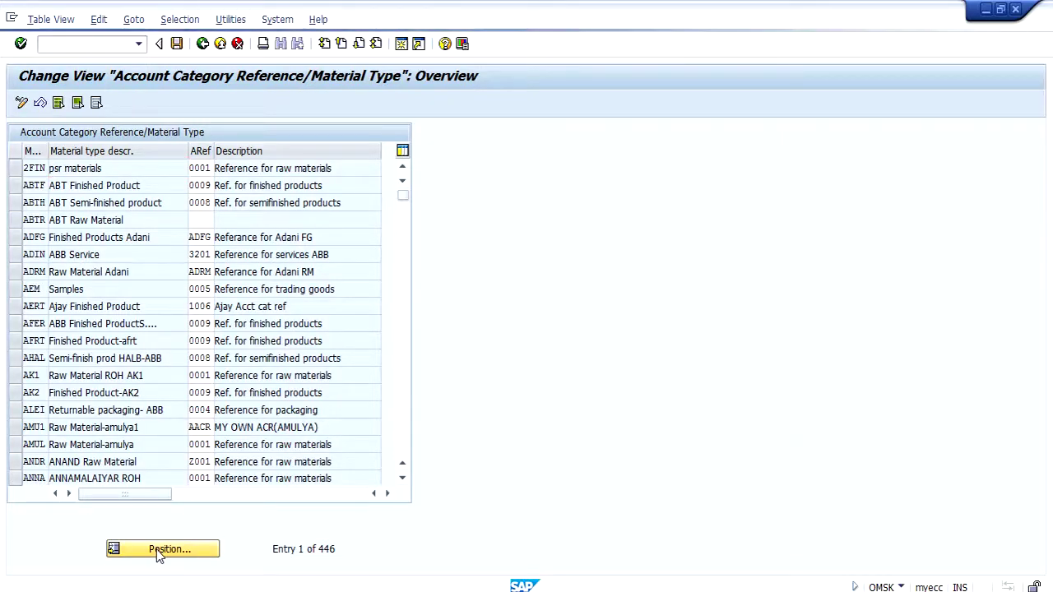
pyautogui.write('ZRAW')
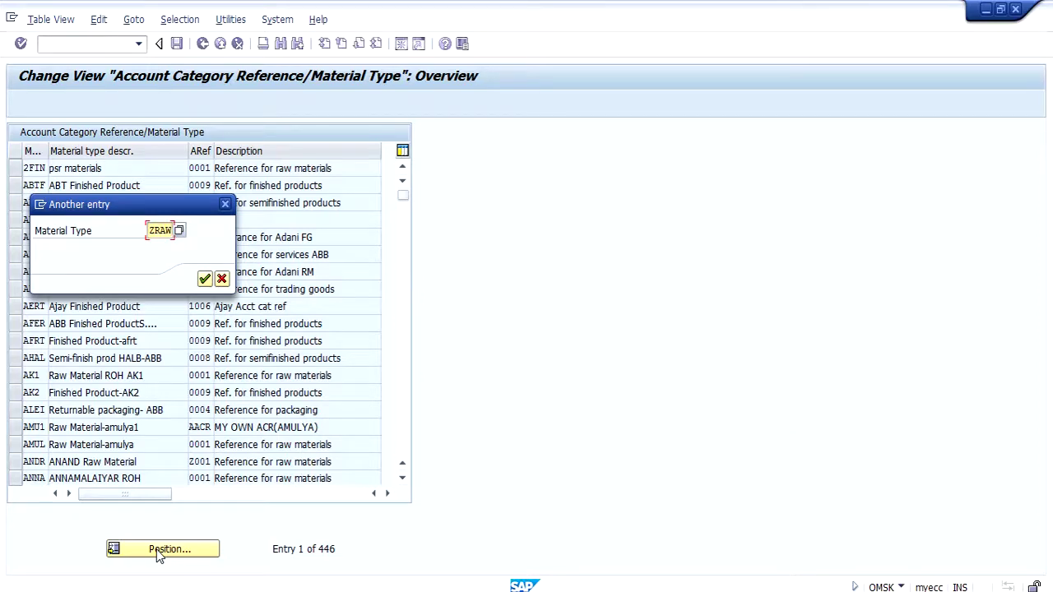
pyautogui.press('Return')
pyautogui.click(14, 172)
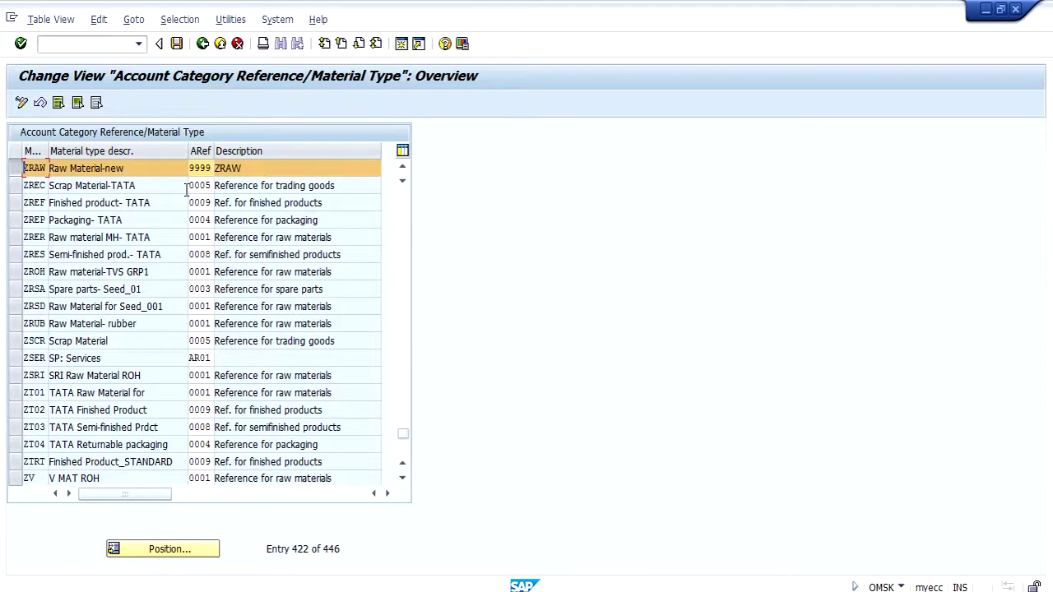
# Select the ZRA row as well and widen the material type column to compare both material types
pyautogui.scroll(1, 186, 191)
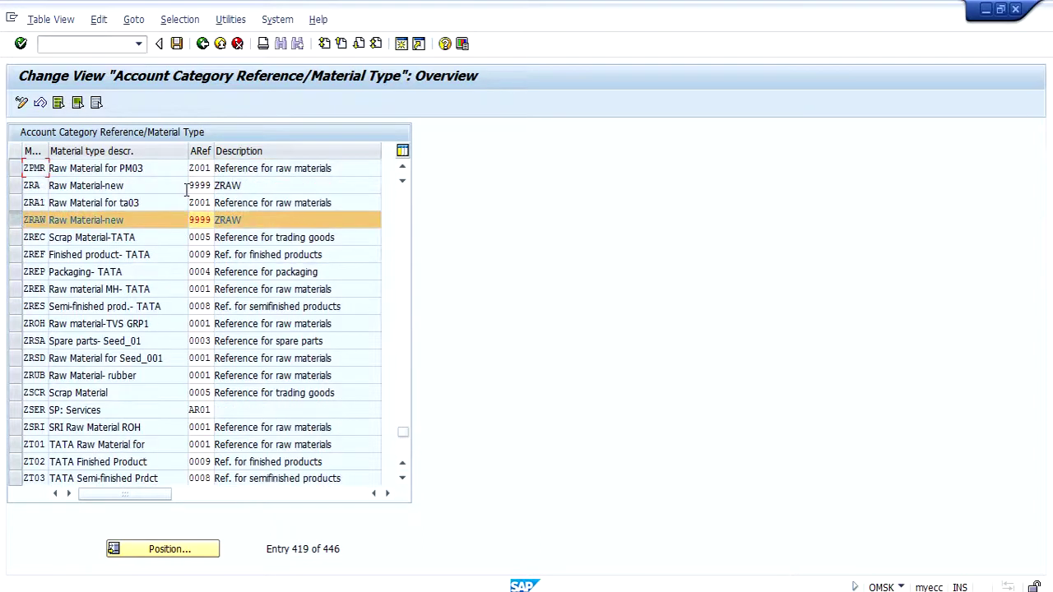
pyautogui.click(18, 188)
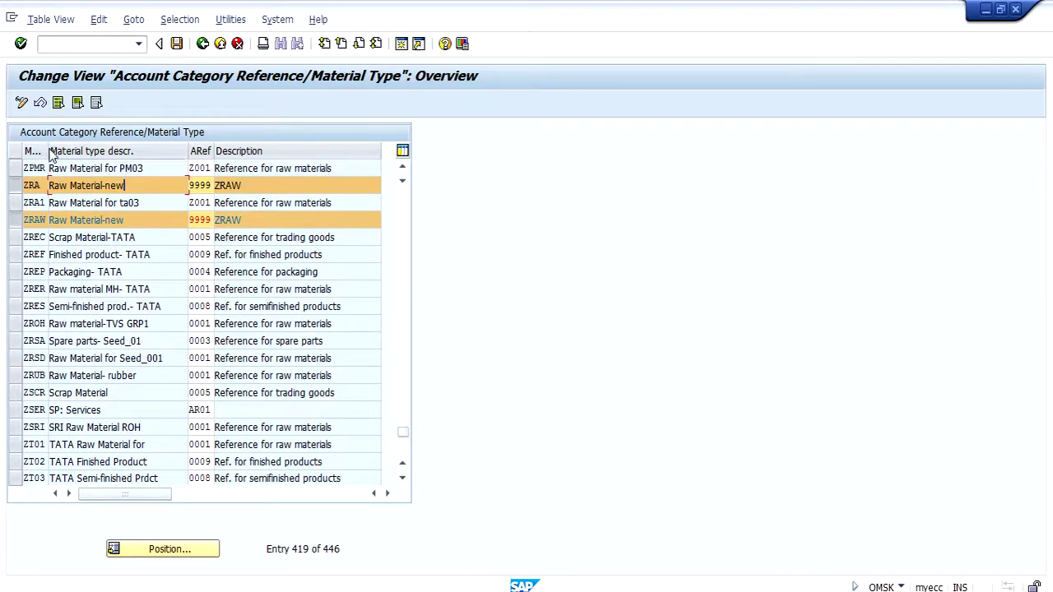
pyautogui.moveTo(46, 150); pyautogui.dragTo(57, 151)
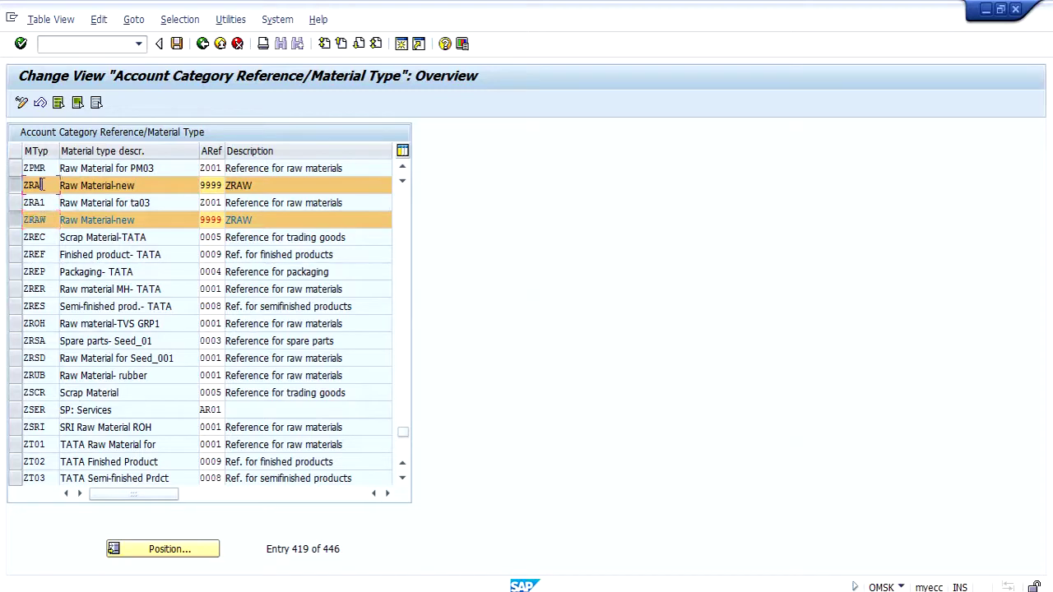
pyautogui.moveTo(42, 185); pyautogui.dragTo(2, 188)
pyautogui.click(79, 185)
# Open the Change Material Type transaction MMAM in a new session
pyautogui.click(337, 591)
pyautogui.click(549, 356)
pyautogui.write('/OMMAM')
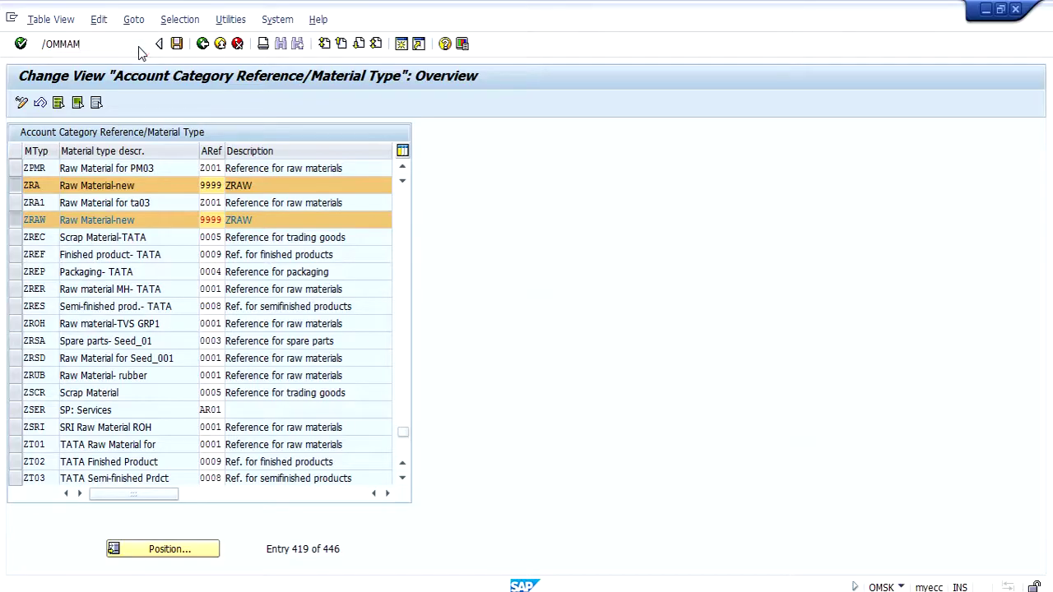
pyautogui.press('Return')
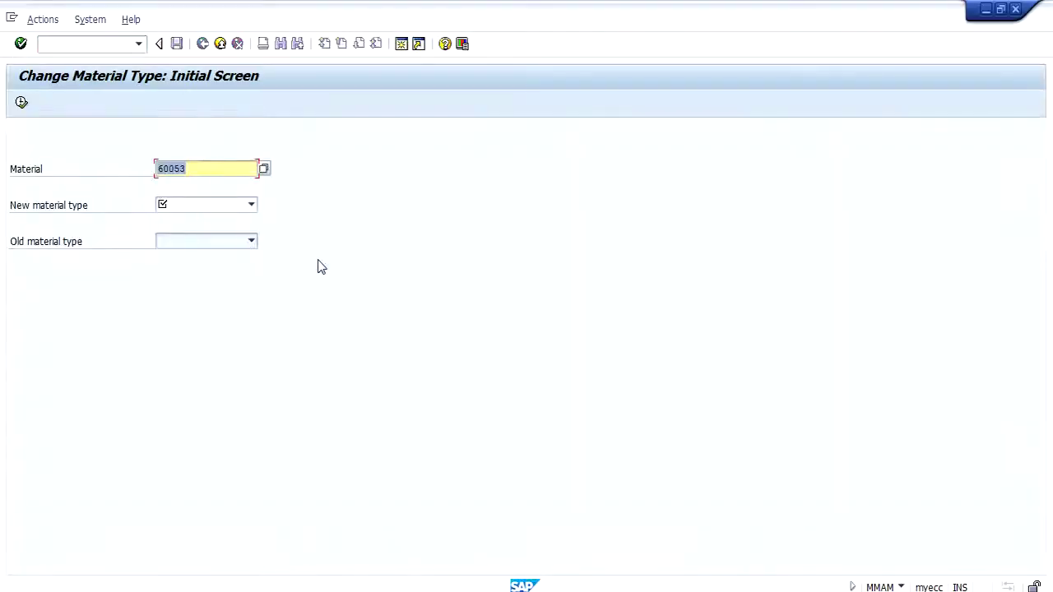
# Check the material number in the MARA entries display and return to the Change Material Type session
pyautogui.click(304, 591)
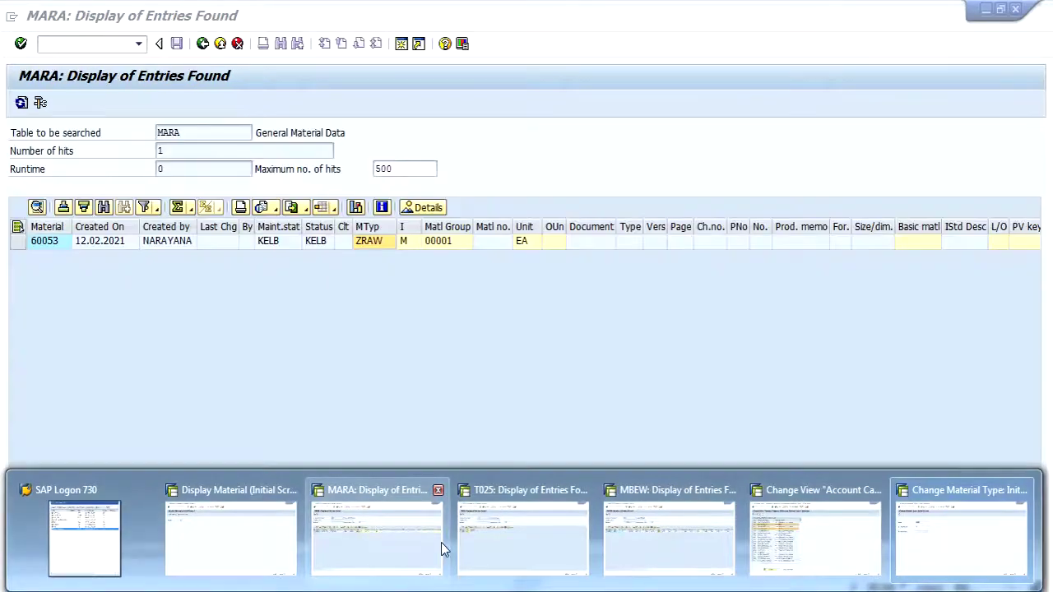
pyautogui.click(401, 545)
pyautogui.click(52, 243)
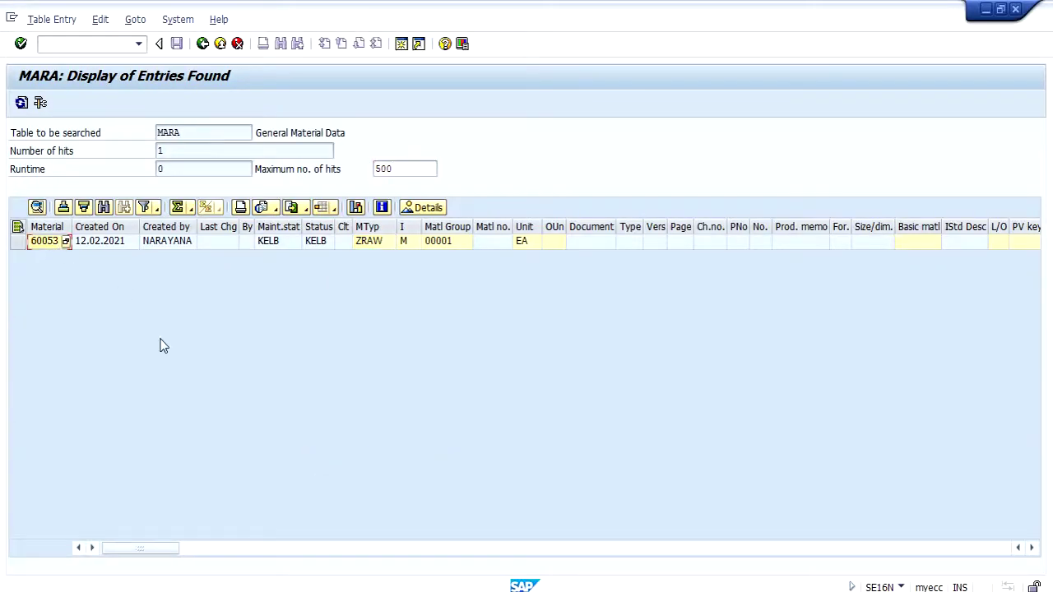
pyautogui.hotkey('alt', 'Tab')
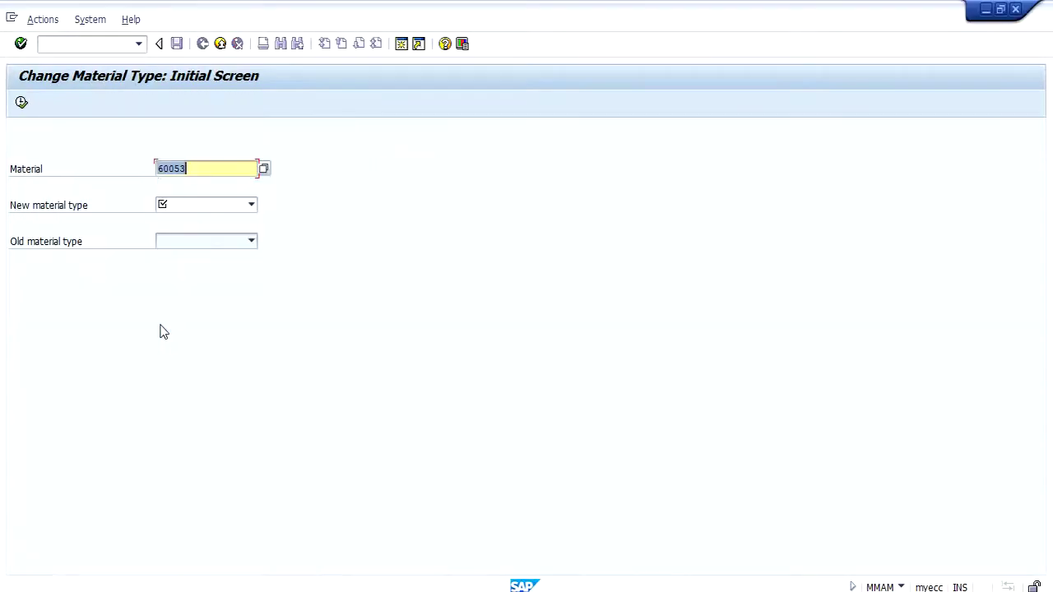
# Set the new material type for material 60053 to ZRA Raw Material-new
pyautogui.click(187, 206)
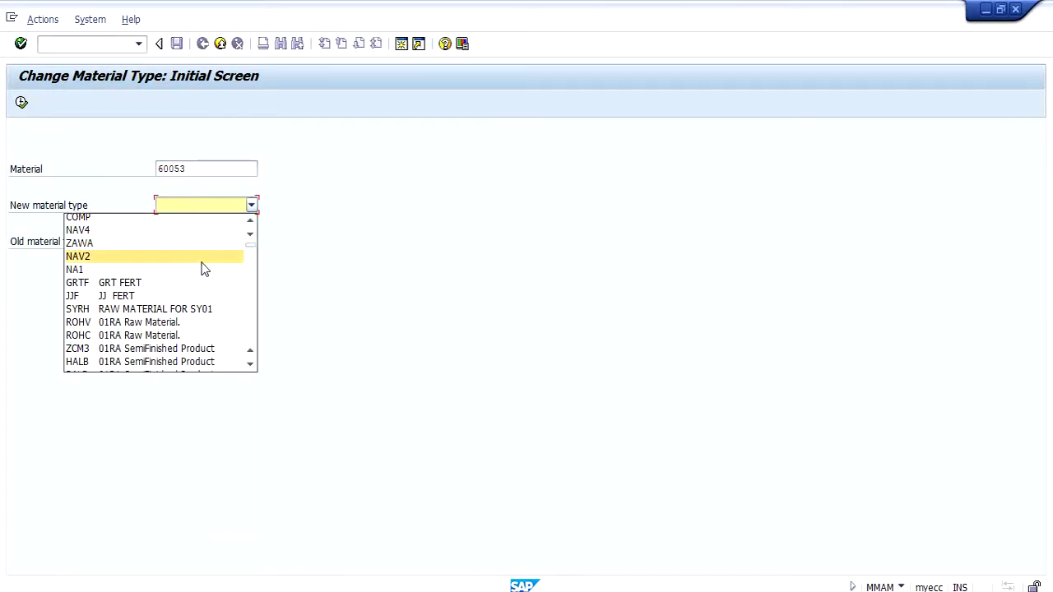
pyautogui.scroll(-6, 203, 266)
pyautogui.scroll(-6, 204, 269)
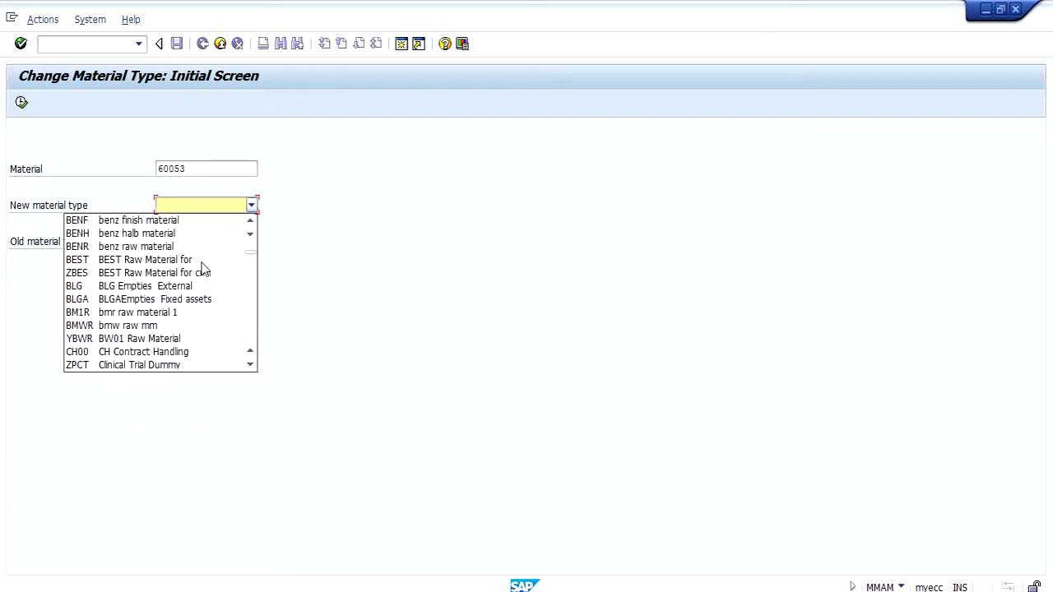
pyautogui.scroll(-2, 203, 269)
pyautogui.scroll(-4, 204, 270)
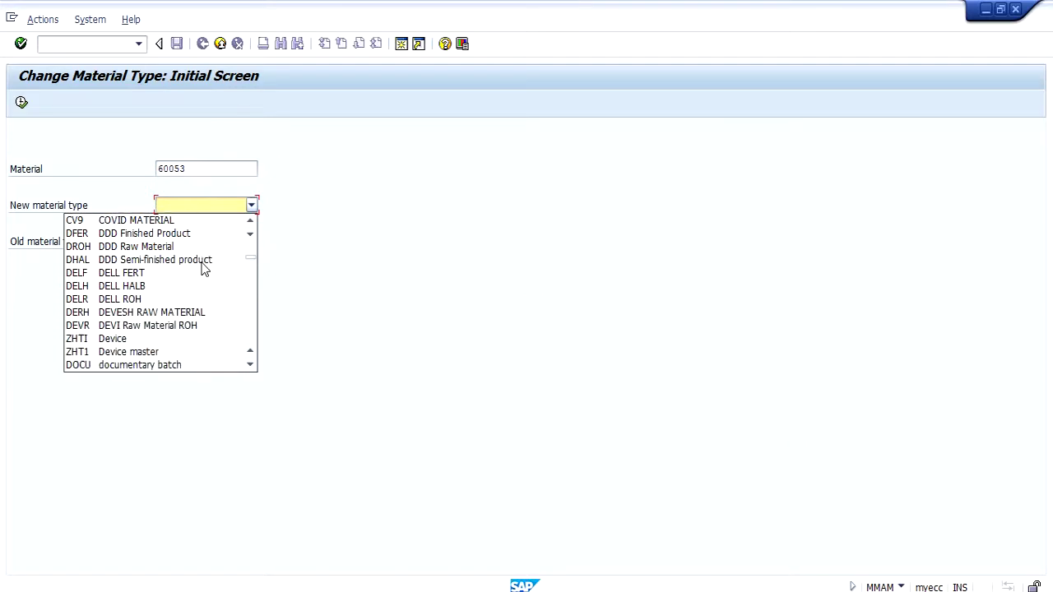
pyautogui.scroll(-4, 204, 269)
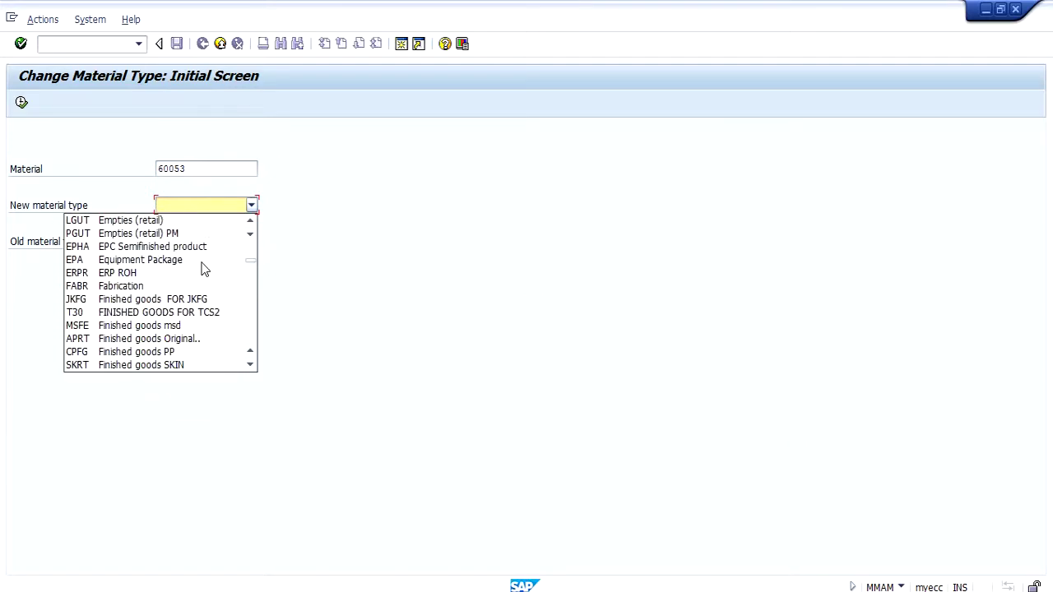
pyautogui.scroll(-1, 204, 270)
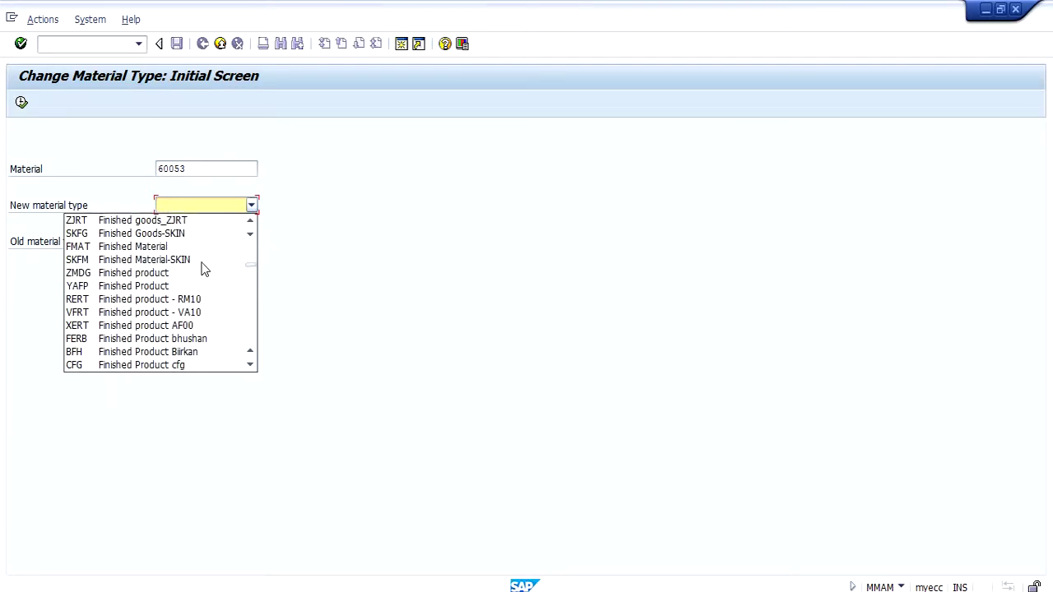
pyautogui.scroll(-3, 204, 270)
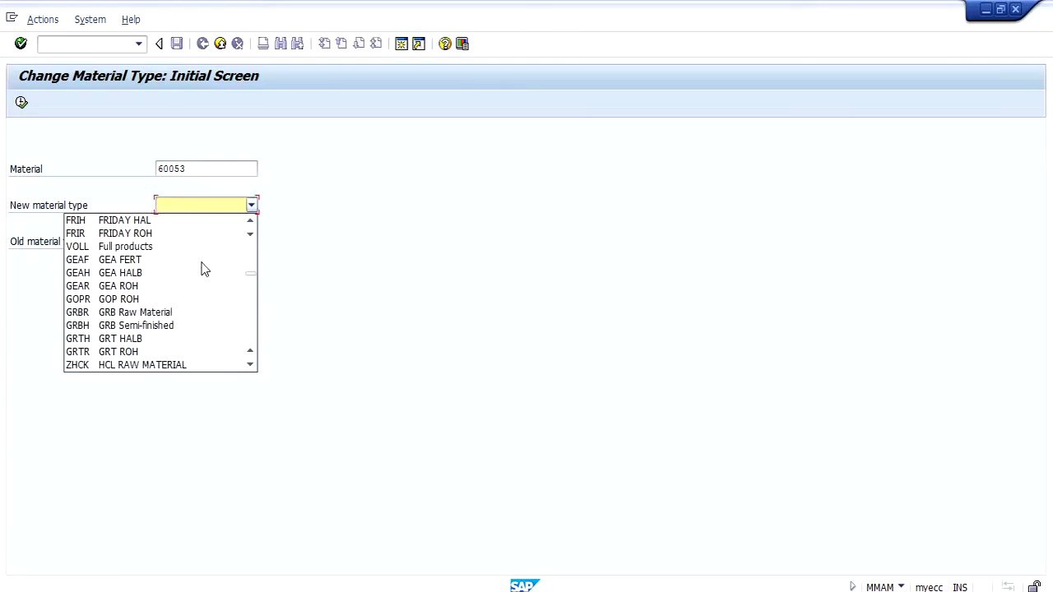
pyautogui.scroll(-2, 204, 270)
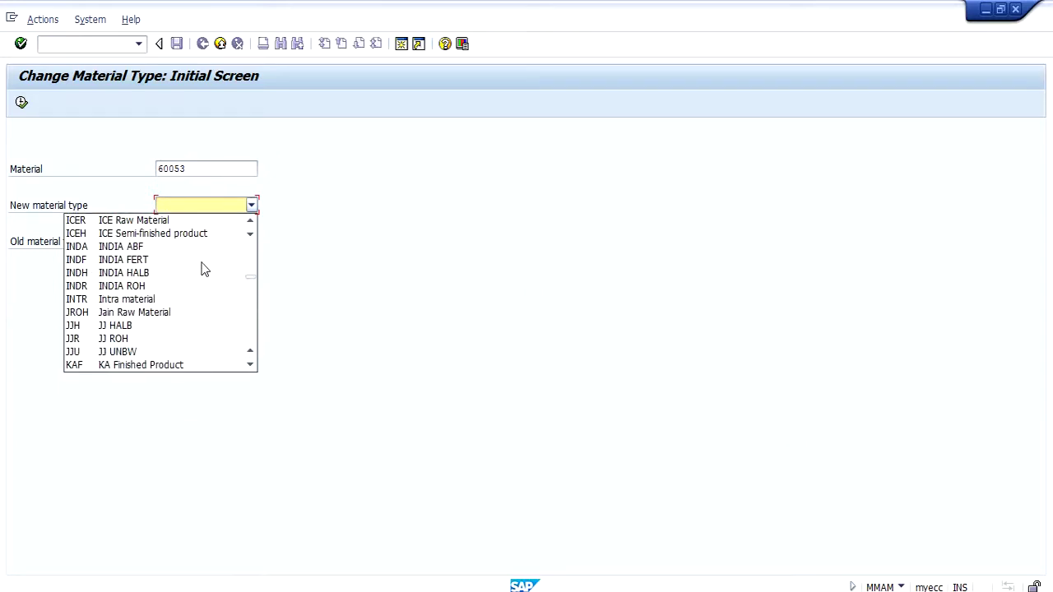
pyautogui.scroll(-3, 204, 270)
pyautogui.scroll(-3, 205, 270)
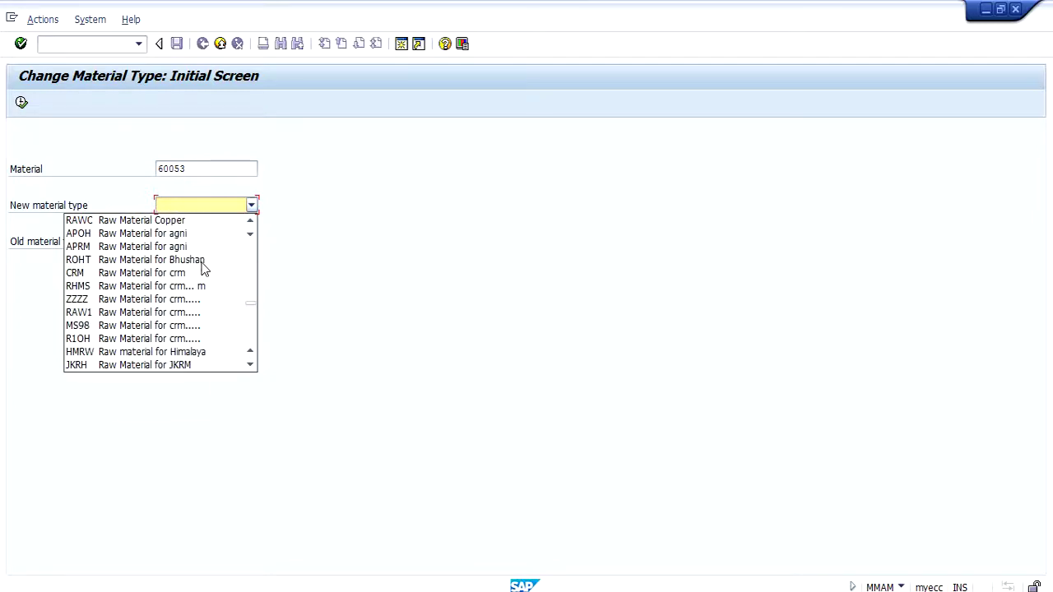
pyautogui.scroll(-4, 204, 270)
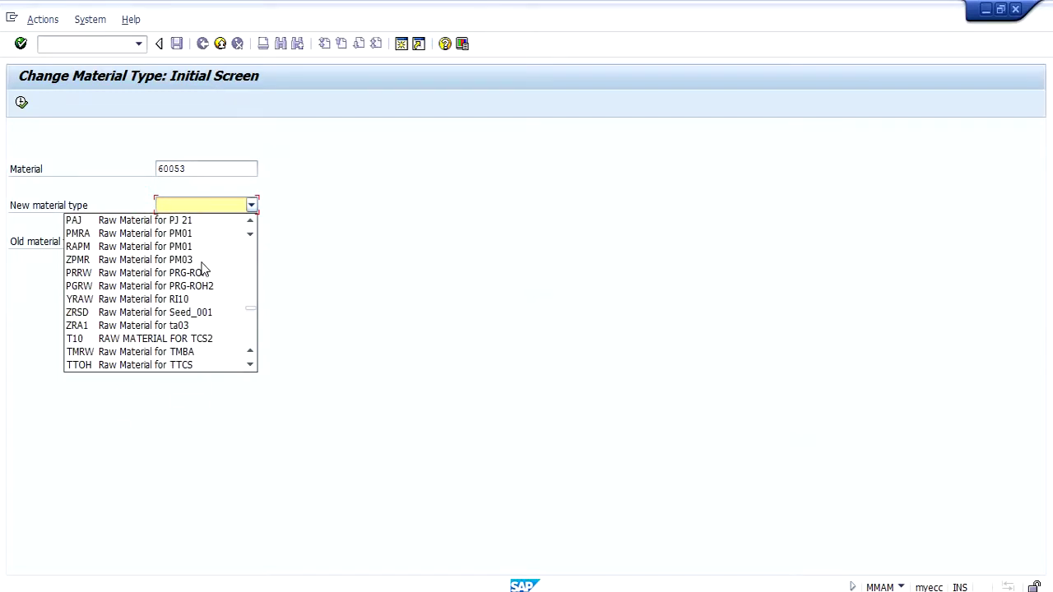
pyautogui.scroll(-5, 204, 270)
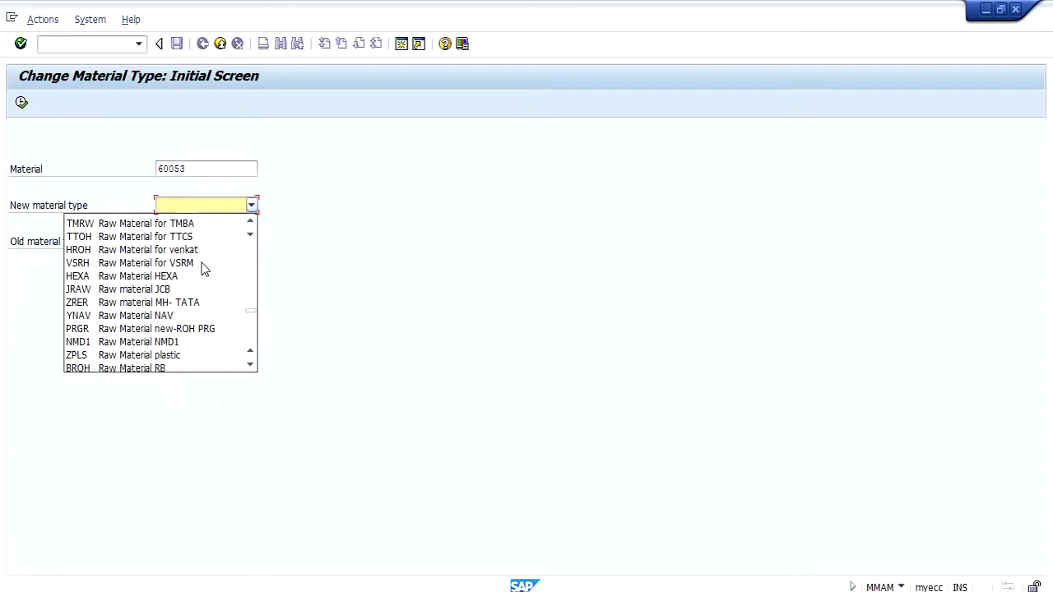
pyautogui.scroll(-3, 204, 270)
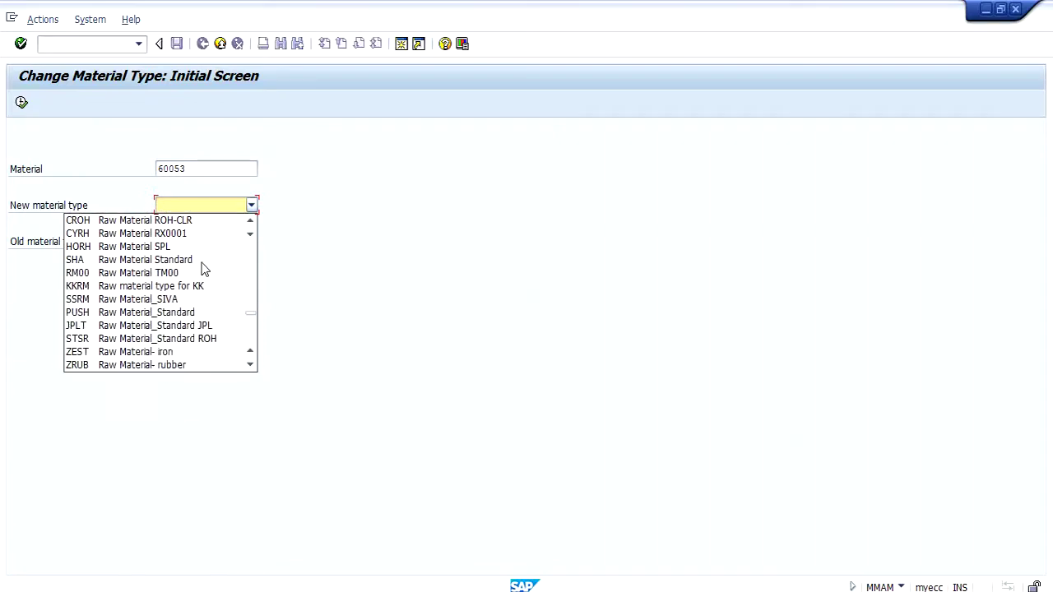
pyautogui.scroll(-3, 204, 270)
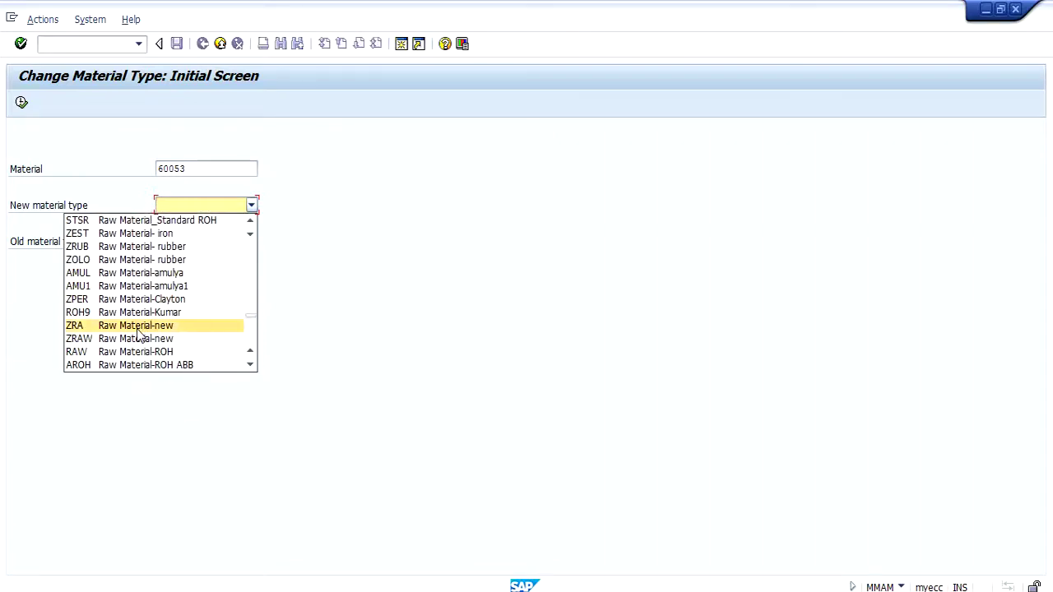
pyautogui.click(131, 326)
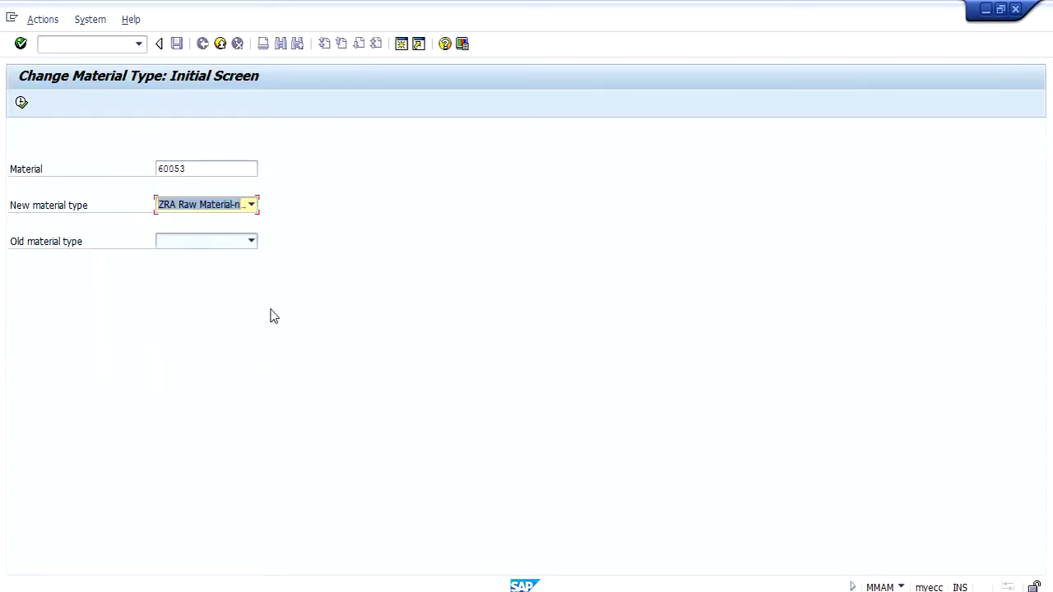
# Execute the material type change for material 60053 and accept the warning
pyautogui.click(204, 169)
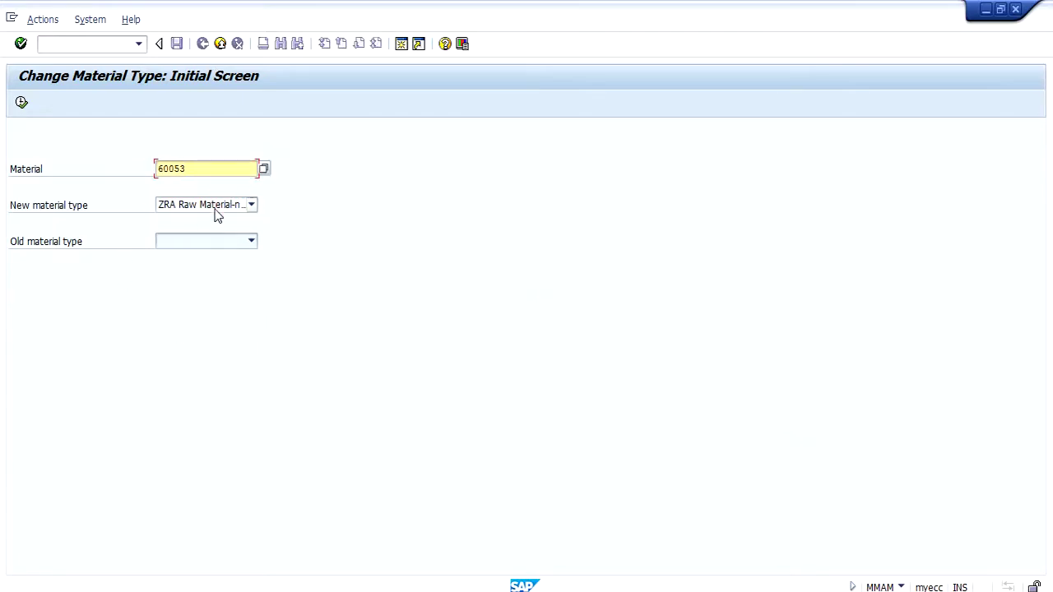
pyautogui.click(21, 102)
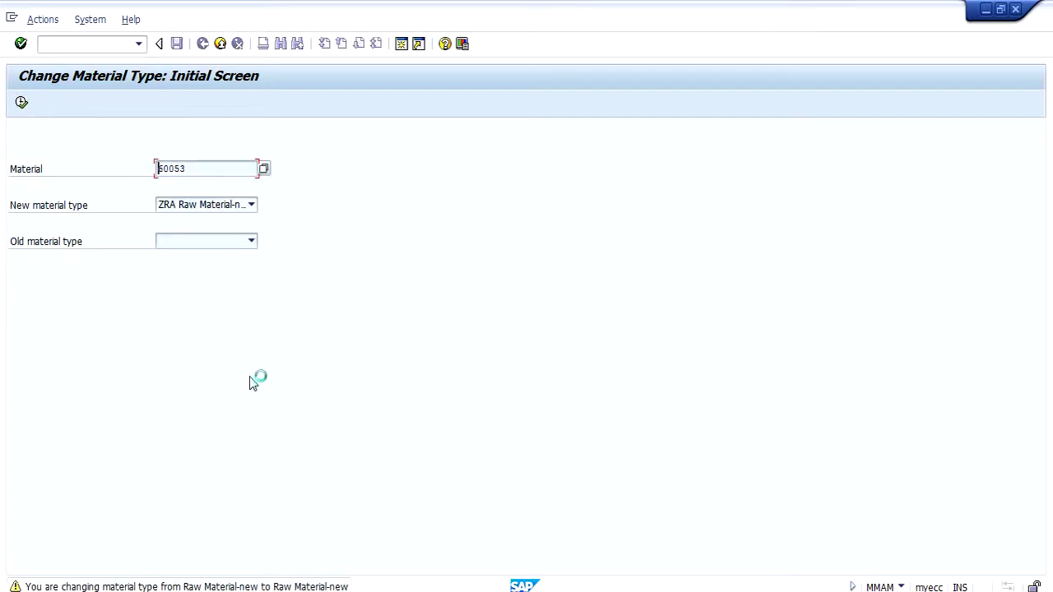
pyautogui.press('Return')
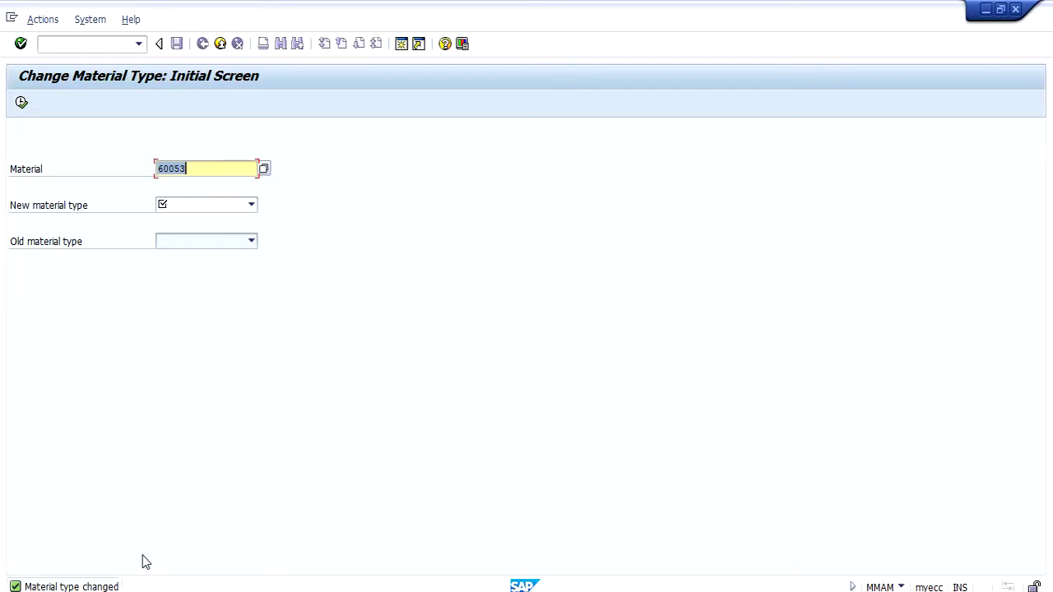
# Return to the MARA entries display, refresh it and check the material type in the row of material 60053
pyautogui.click(313, 591)
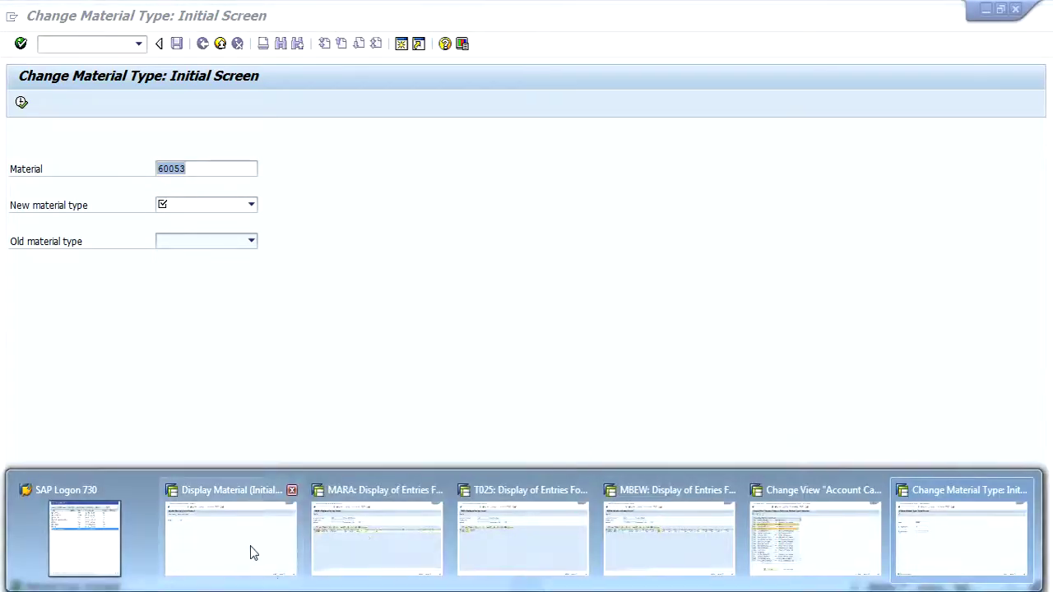
pyautogui.click(362, 534)
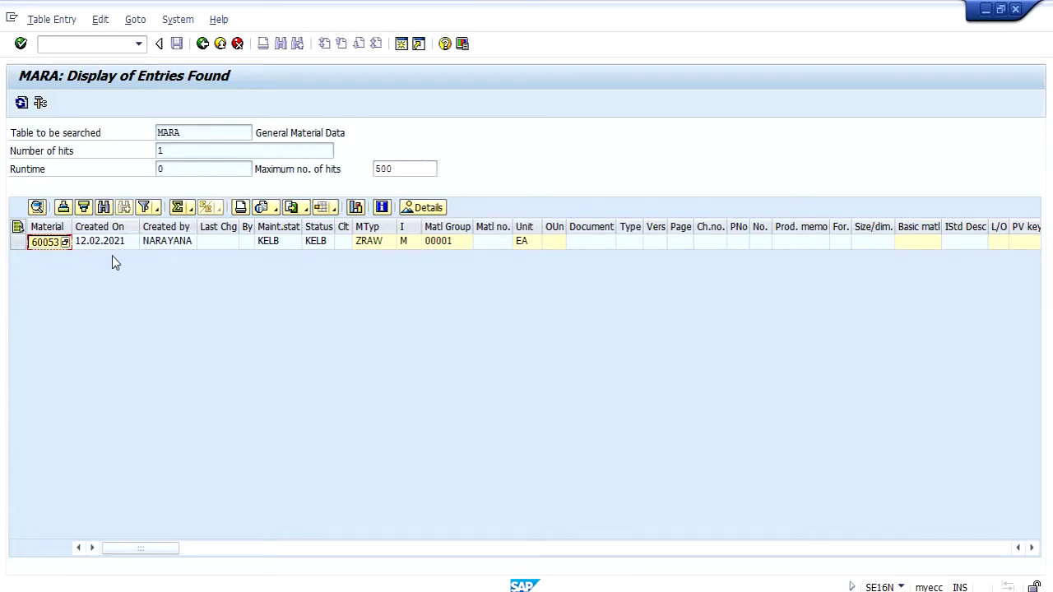
pyautogui.press('Tab')
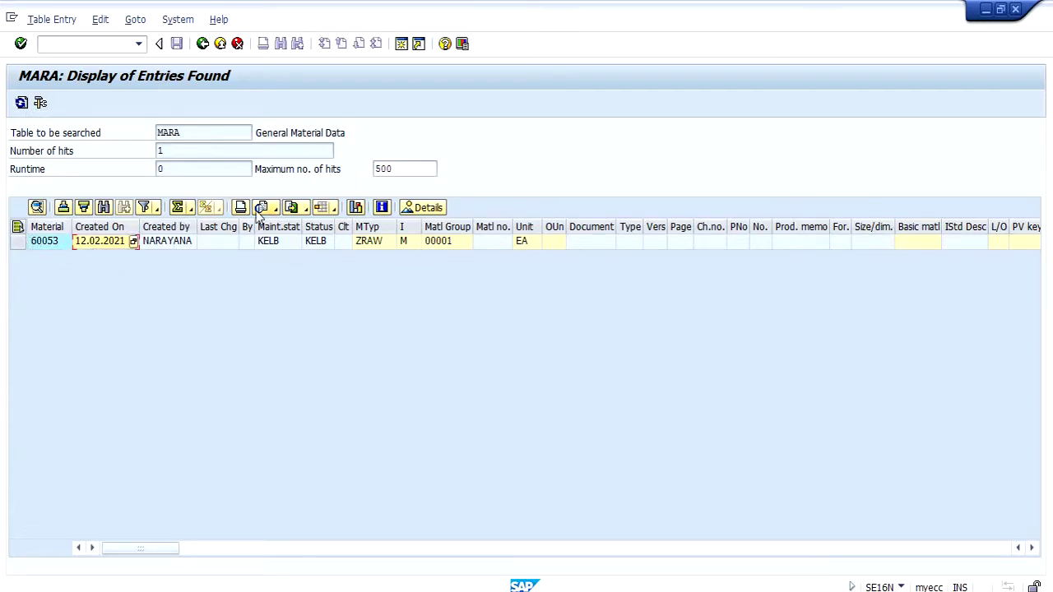
pyautogui.click(366, 242)
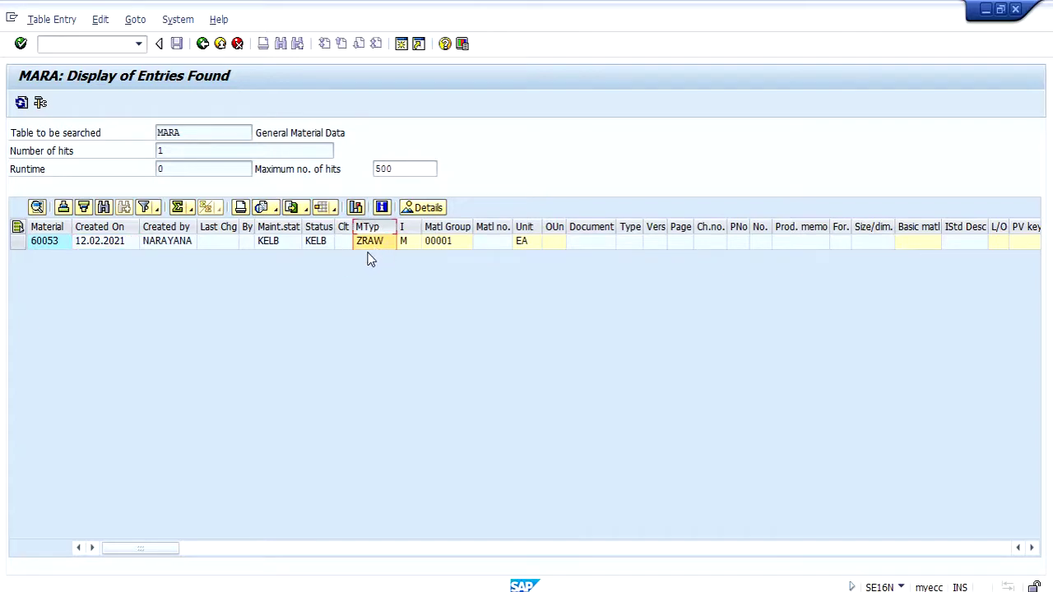
pyautogui.click(21, 104)
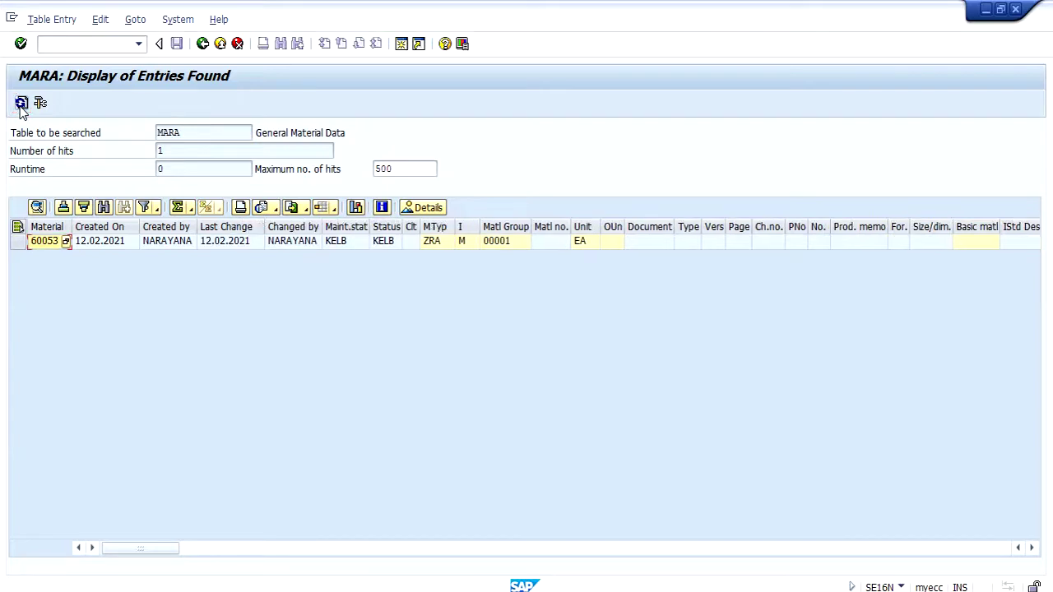
pyautogui.click(441, 242)
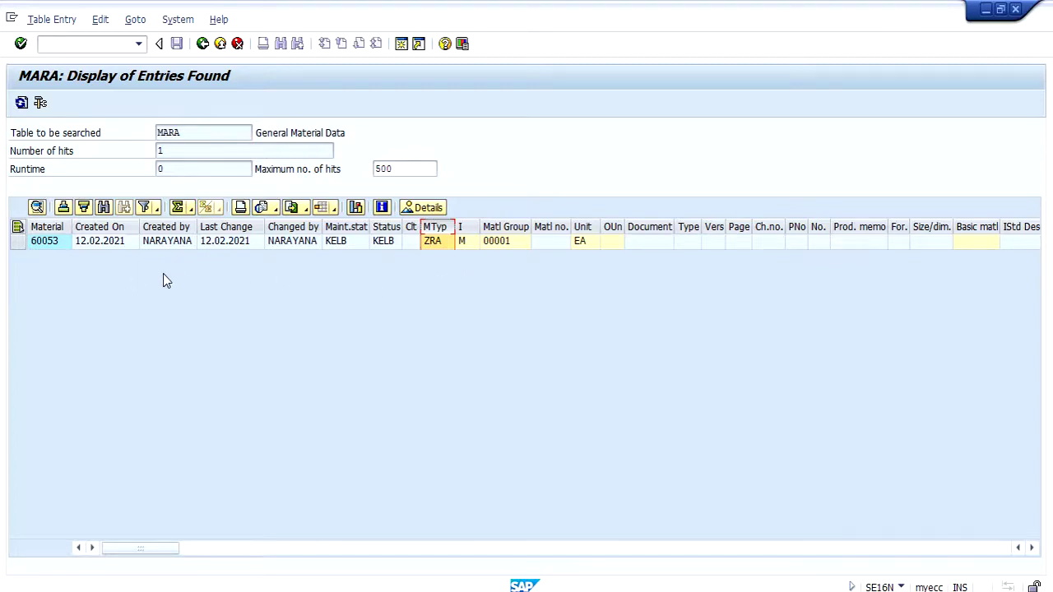
pyautogui.click(17, 241)
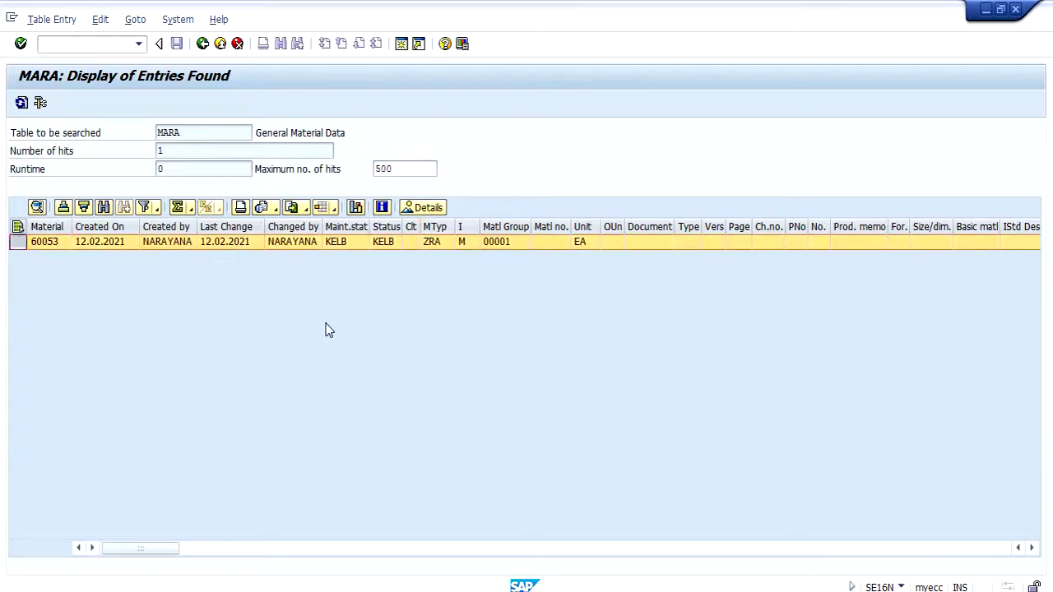